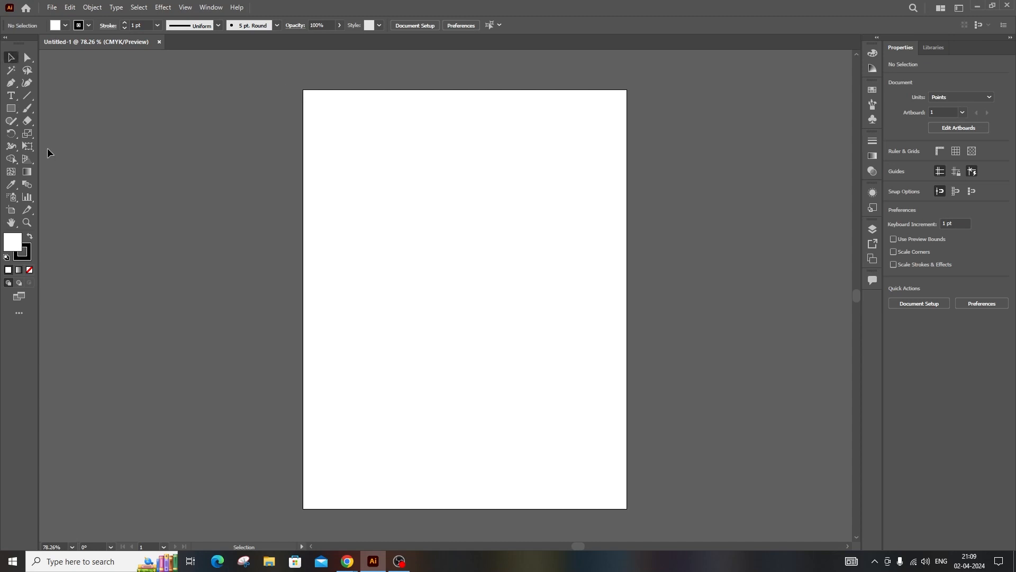
Detach the Scale, Shear and Reshape tool group as a floating toolbar over the empty canvas
{"action": "left_click", "coordinate": [28, 147]}
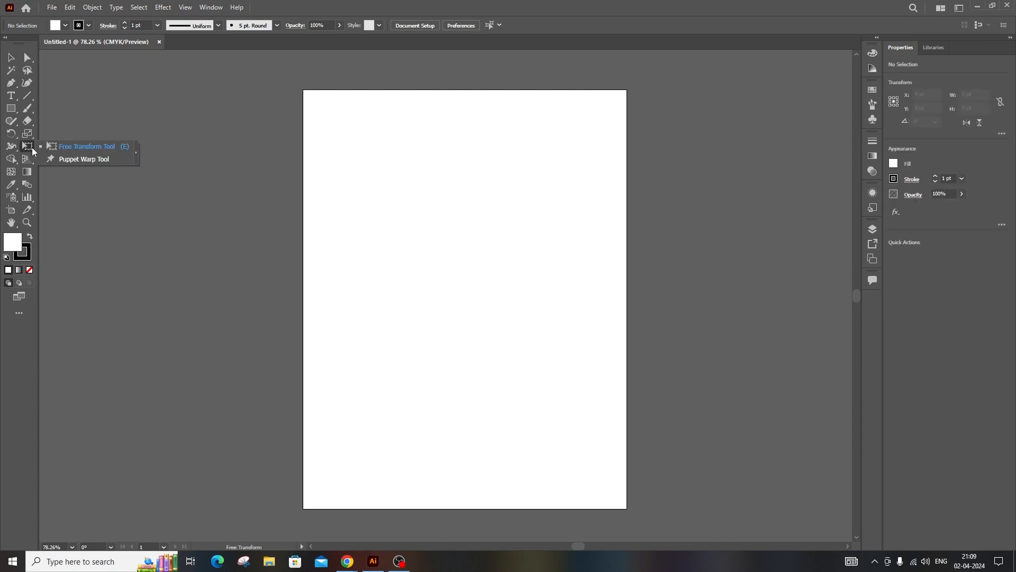
{"action": "left_click", "coordinate": [28, 134]}
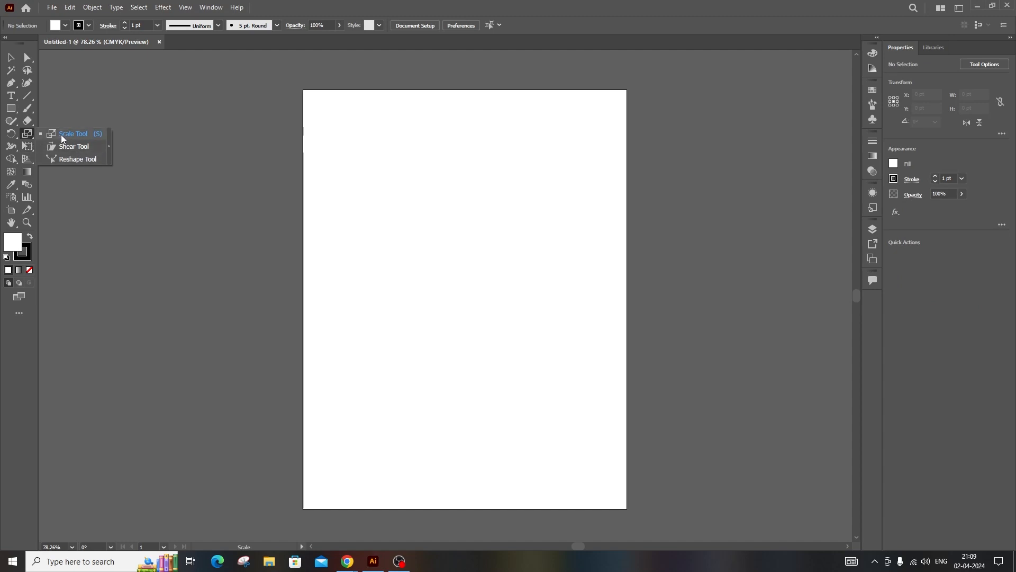
{"action": "left_click", "coordinate": [29, 135]}
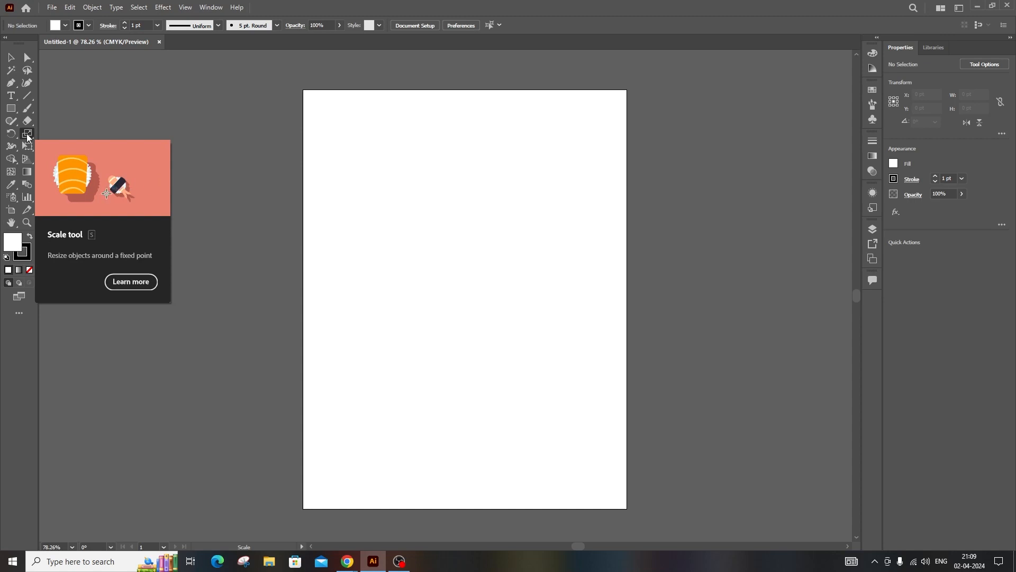
{"action": "left_click", "coordinate": [28, 135]}
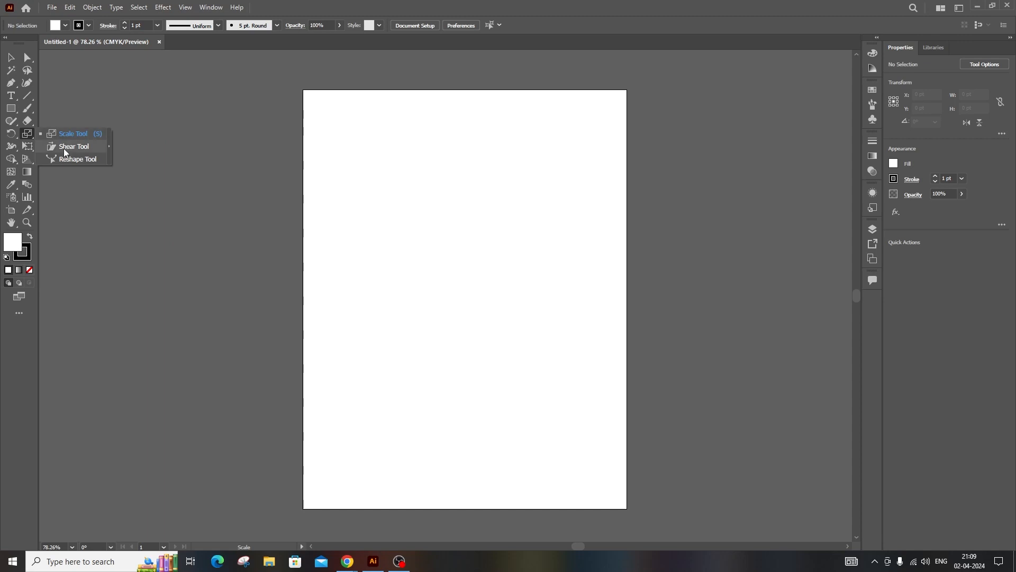
{"action": "left_click", "coordinate": [109, 146]}
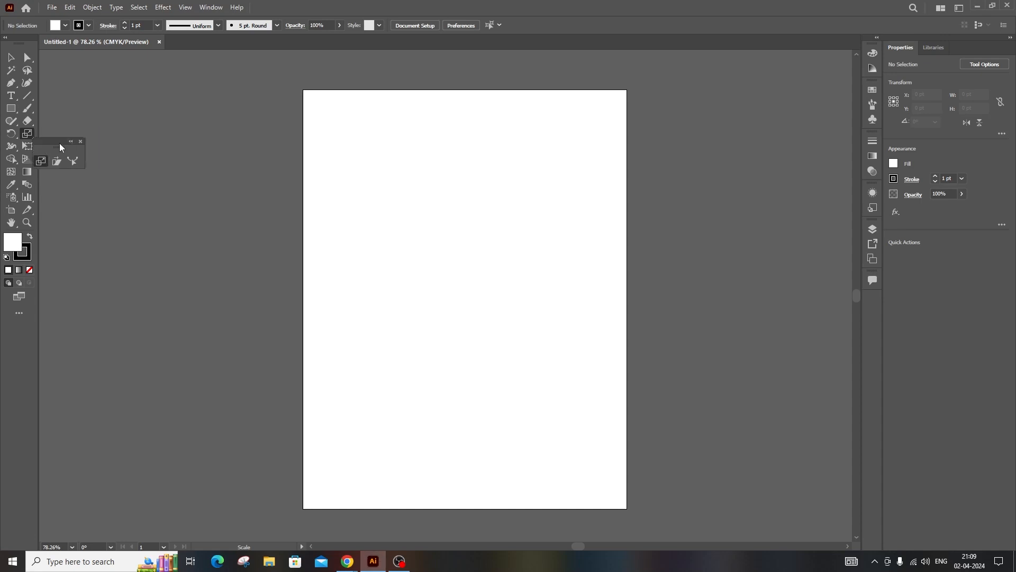
{"action": "left_click_drag", "start_coordinate": [126, 137], "coordinate": [141, 136]}
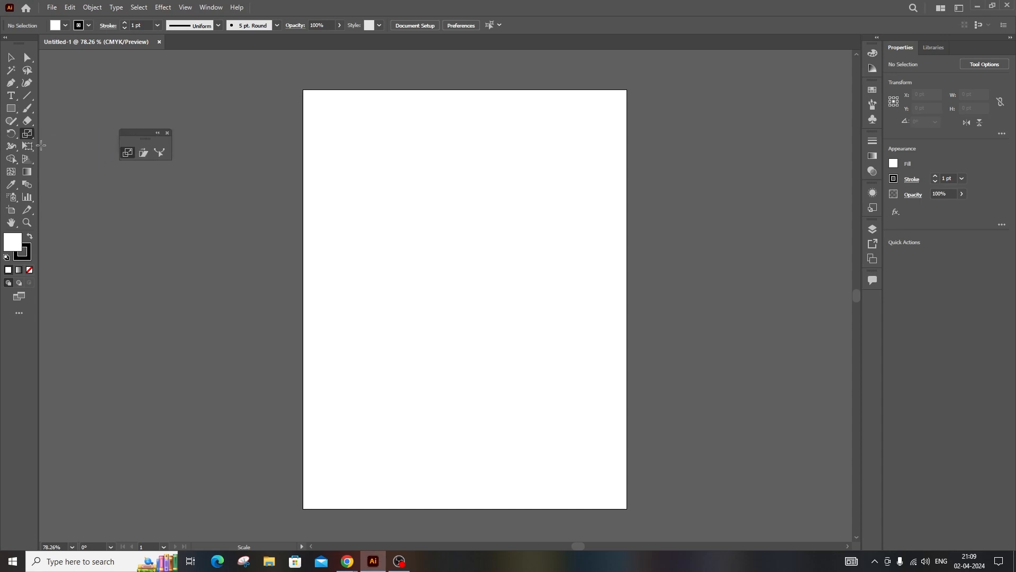
{"action": "left_click", "coordinate": [11, 120]}
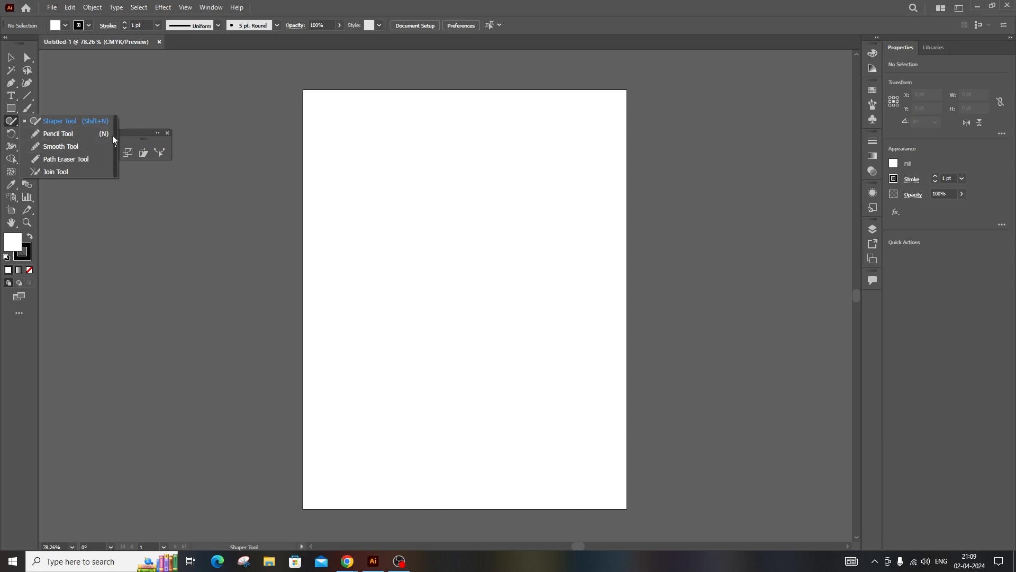
{"action": "left_click_drag", "start_coordinate": [129, 133], "coordinate": [121, 136]}
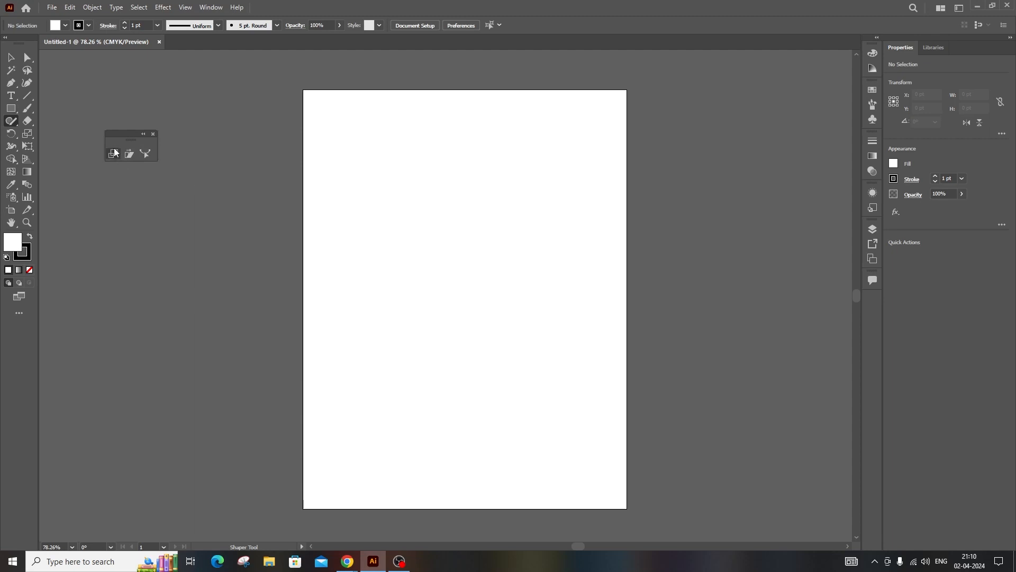
Draw a 270 by 270 pt square beside the artboard's left edge and remove its fill
{"action": "left_click", "coordinate": [11, 109]}
{"action": "left_click_drag", "start_coordinate": [109, 203], "coordinate": [252, 346]}
{"action": "left_click_drag", "start_coordinate": [229, 254], "coordinate": [349, 258]}
{"action": "key", "text": "ctrl+z"}
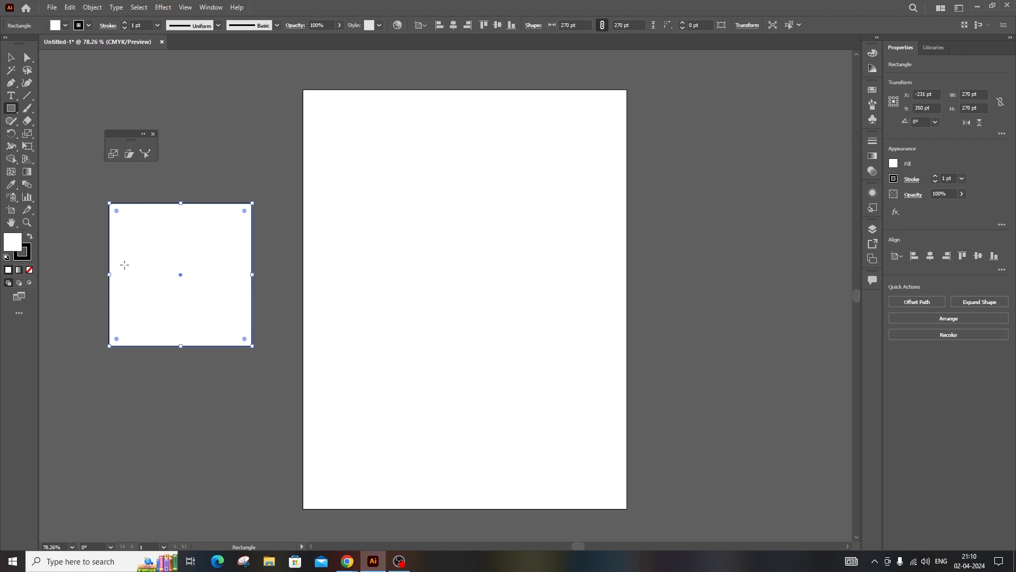
{"action": "left_click_drag", "start_coordinate": [81, 247], "coordinate": [186, 245]}
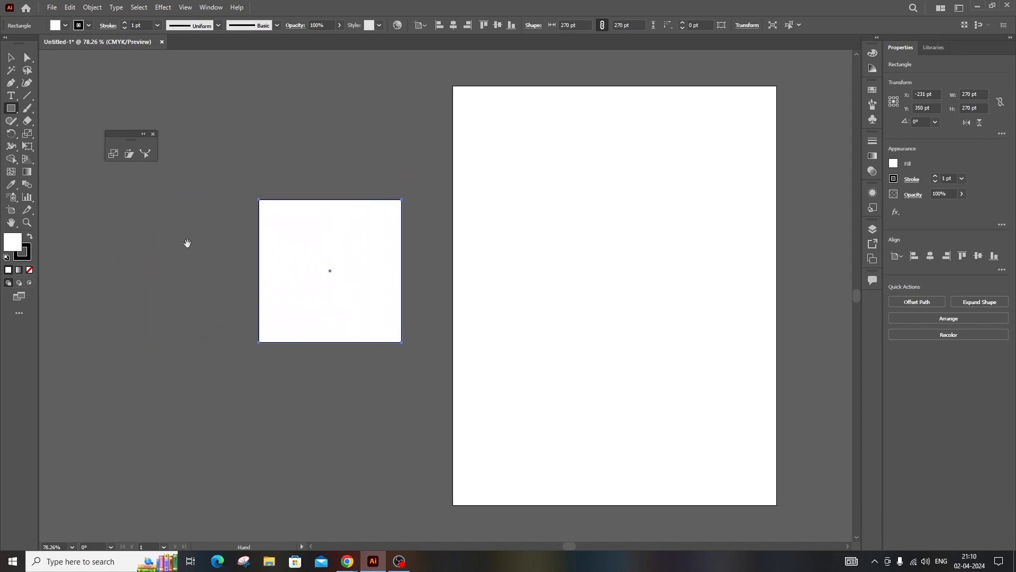
{"action": "left_click", "coordinate": [30, 270]}
{"action": "key", "text": "v"}
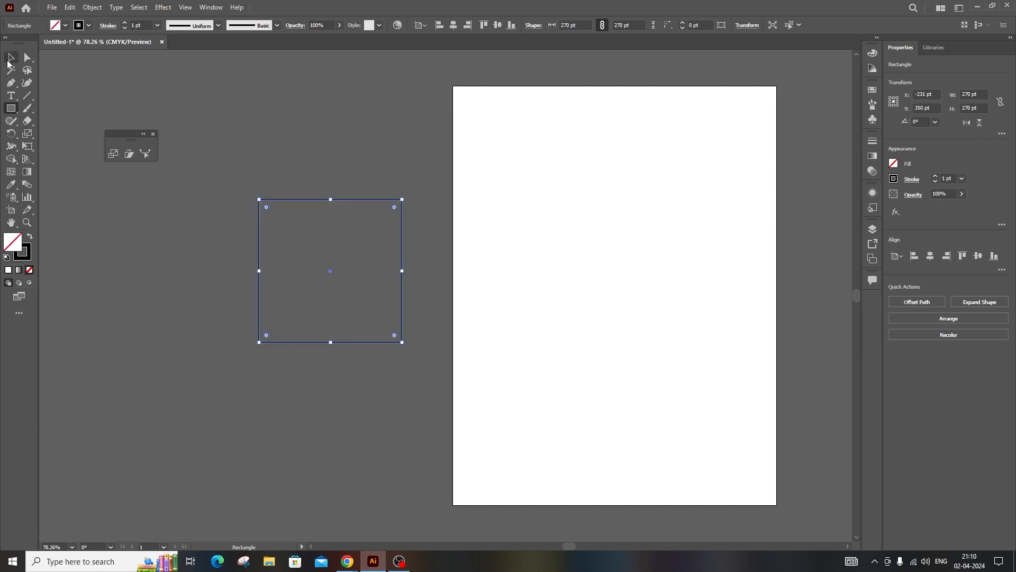
Scale the square down in two passes to about 210 by 204 pt, the second around a reference point near its upper-left corner
{"action": "left_click", "coordinate": [113, 154]}
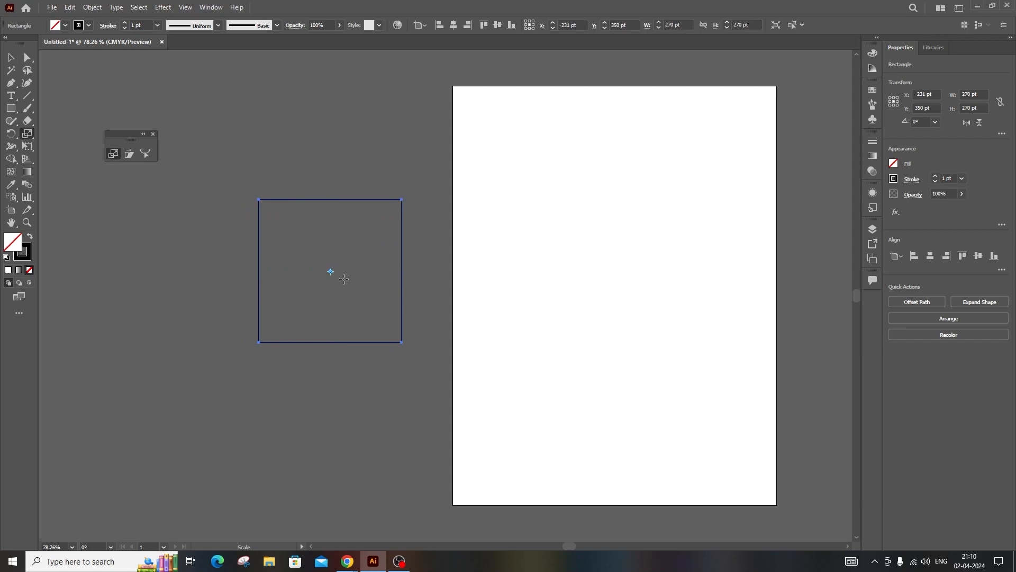
{"action": "scroll", "coordinate": [339, 275], "scroll_direction": "up", "scroll_amount": 4}
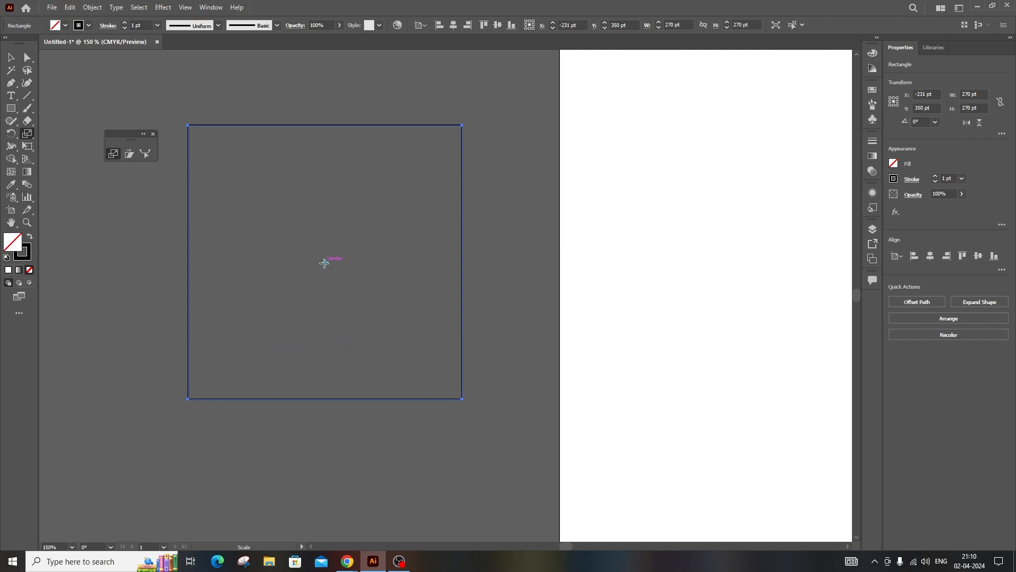
{"action": "scroll", "coordinate": [324, 264], "scroll_direction": "down", "scroll_amount": 3}
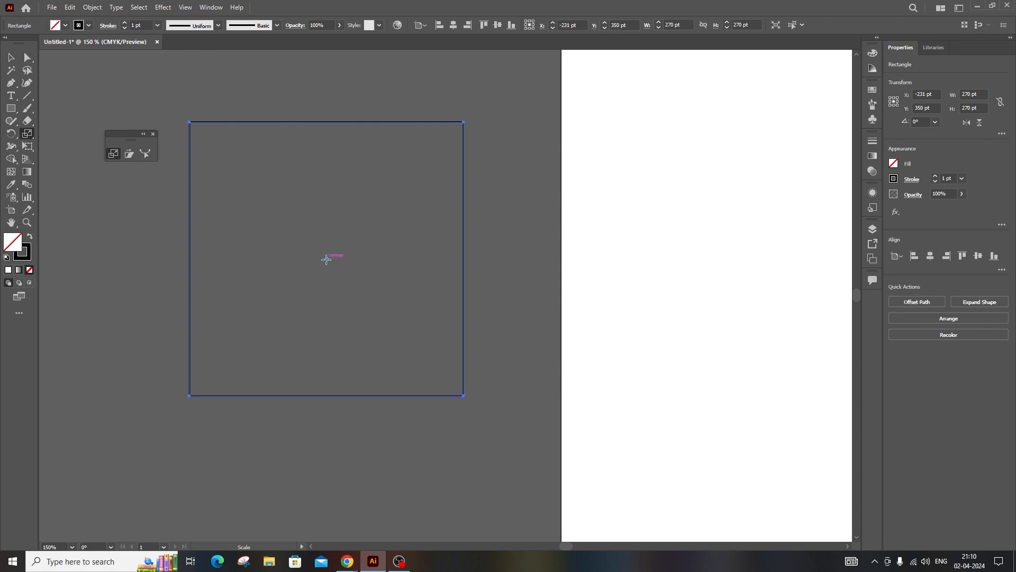
{"action": "left_click_drag", "start_coordinate": [465, 395], "coordinate": [440, 375]}
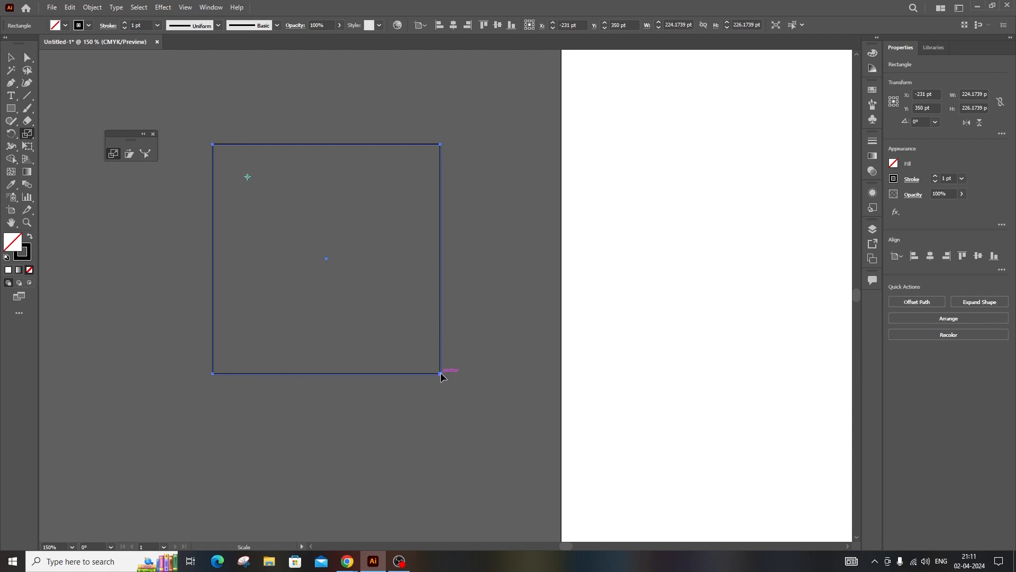
{"action": "left_click_drag", "start_coordinate": [441, 374], "coordinate": [428, 353]}
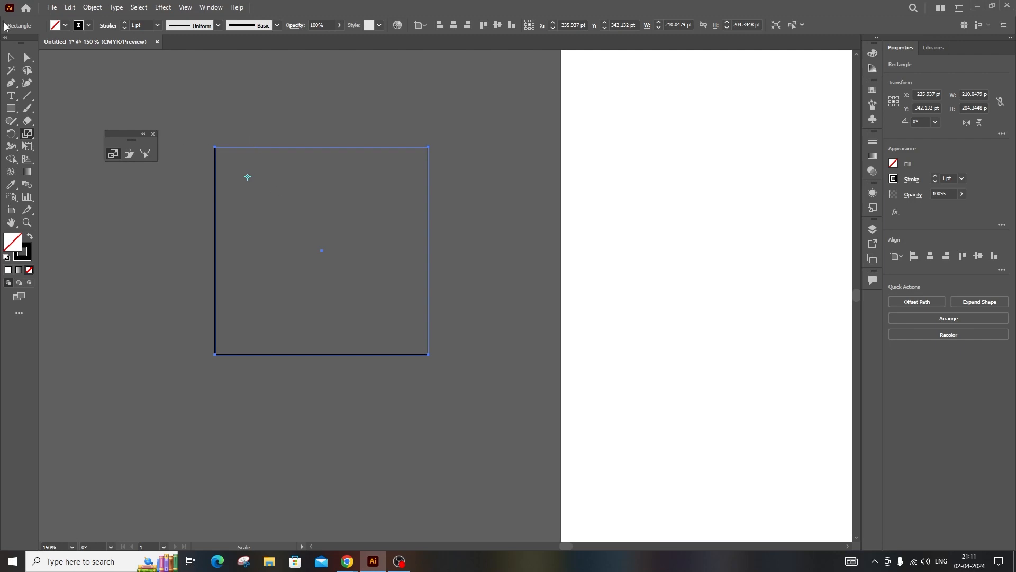
Taper the square into a trapezoid by scaling its two top anchor points toward the midpoint of the top edge
{"action": "left_click", "coordinate": [27, 58]}
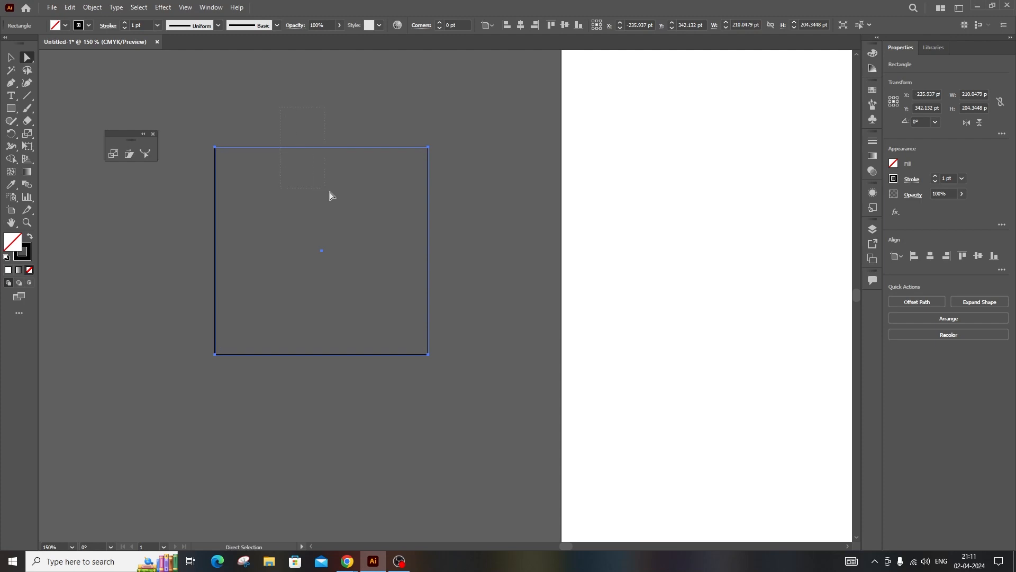
{"action": "left_click", "coordinate": [361, 200]}
{"action": "left_click_drag", "start_coordinate": [313, 148], "coordinate": [334, 183]}
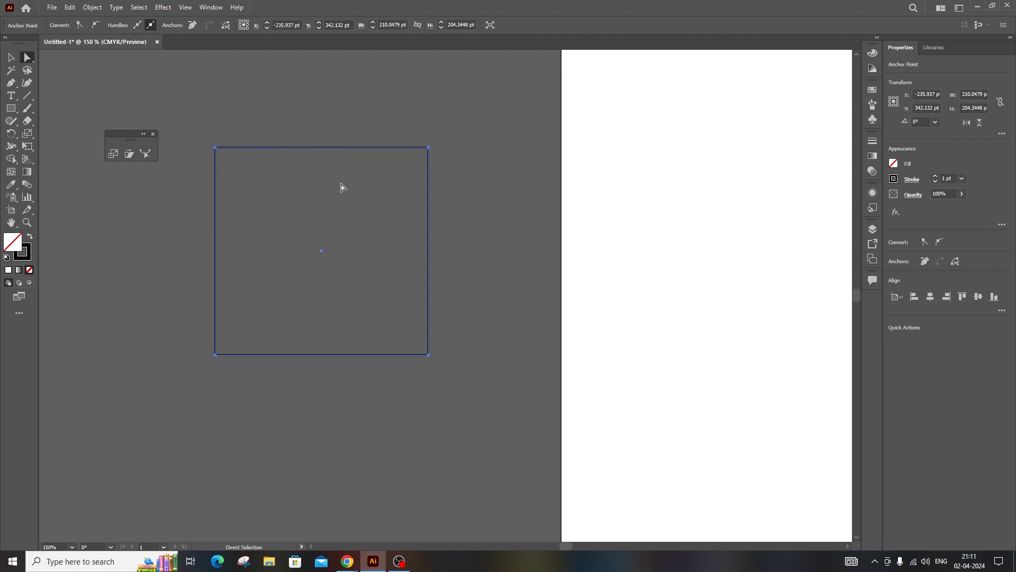
{"action": "left_click", "coordinate": [113, 154]}
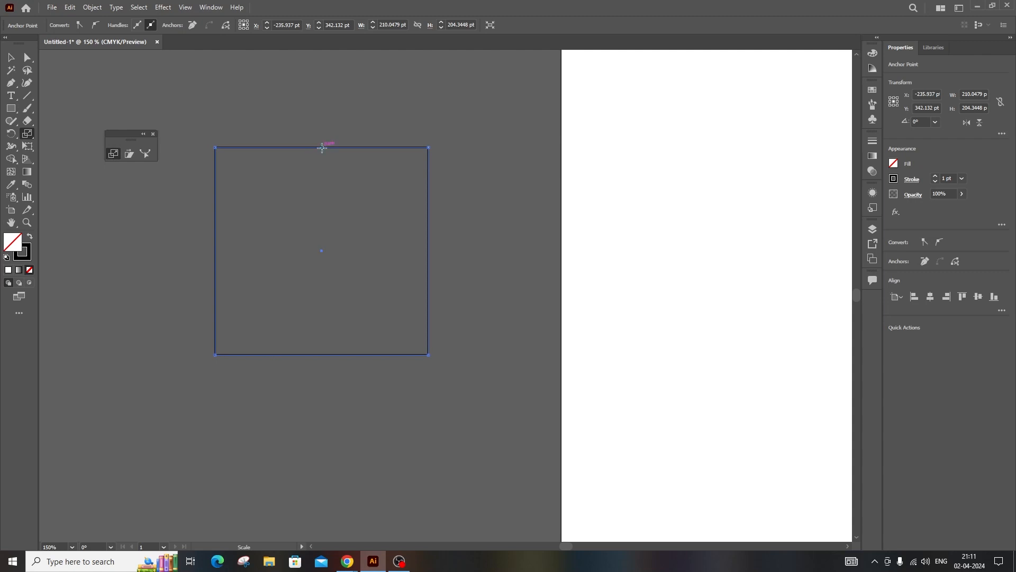
{"action": "left_click", "coordinate": [322, 148]}
{"action": "left_click_drag", "start_coordinate": [215, 148], "coordinate": [298, 152]}
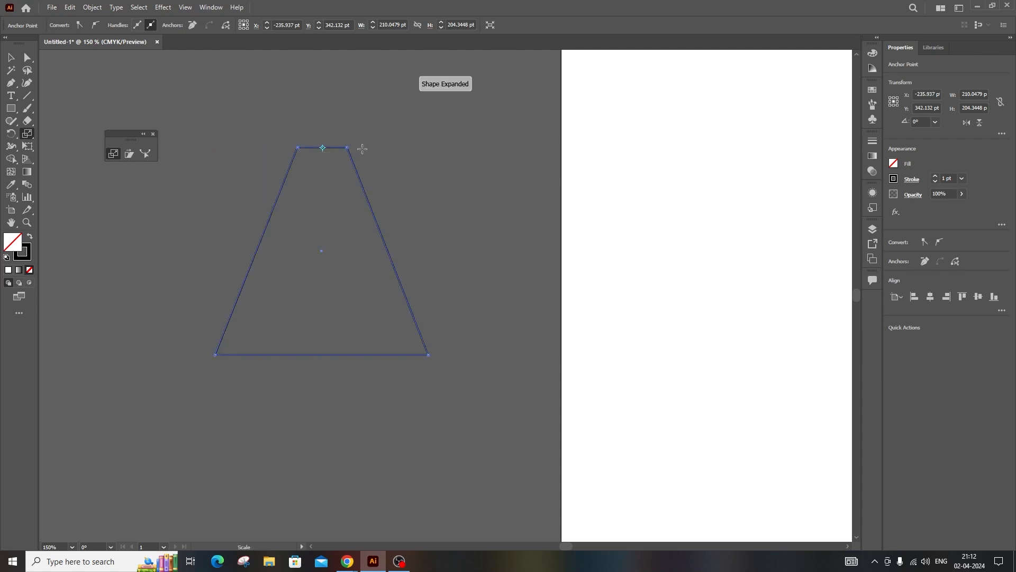
Select the whole trapezoid, deselect it, and undo the taper
{"action": "key", "text": "v"}
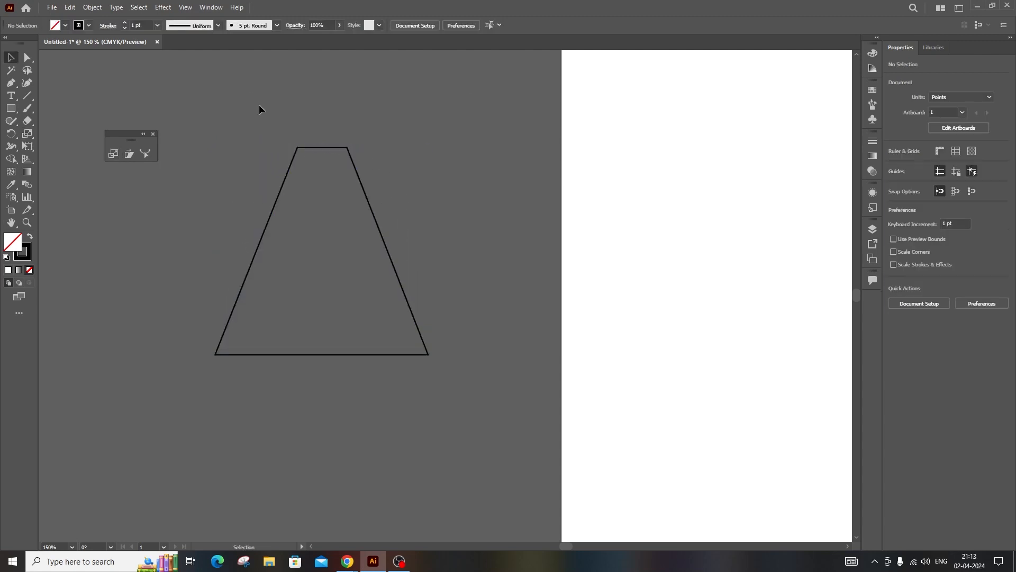
{"action": "left_click_drag", "start_coordinate": [259, 104], "coordinate": [452, 284]}
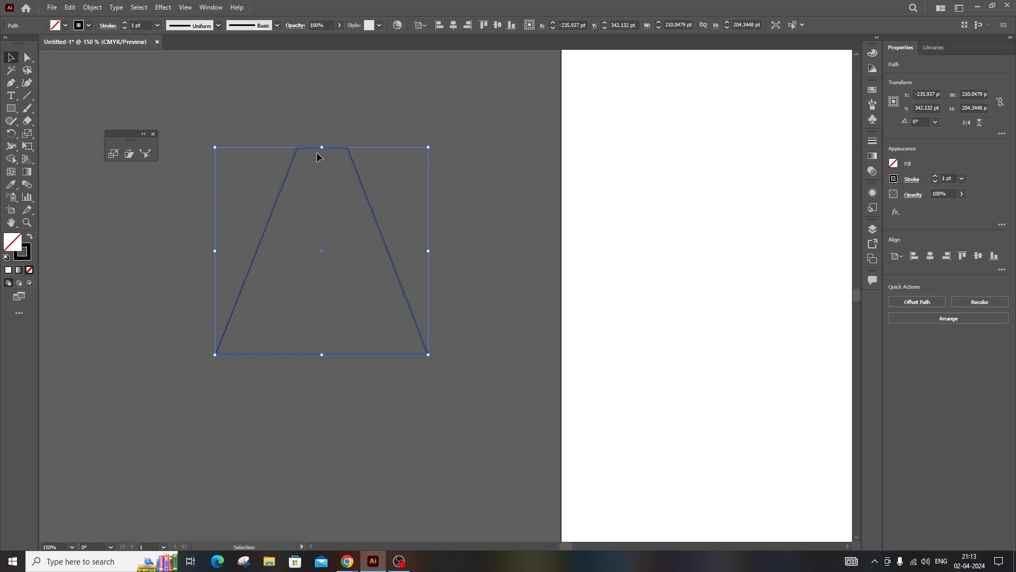
{"action": "left_click", "coordinate": [314, 128]}
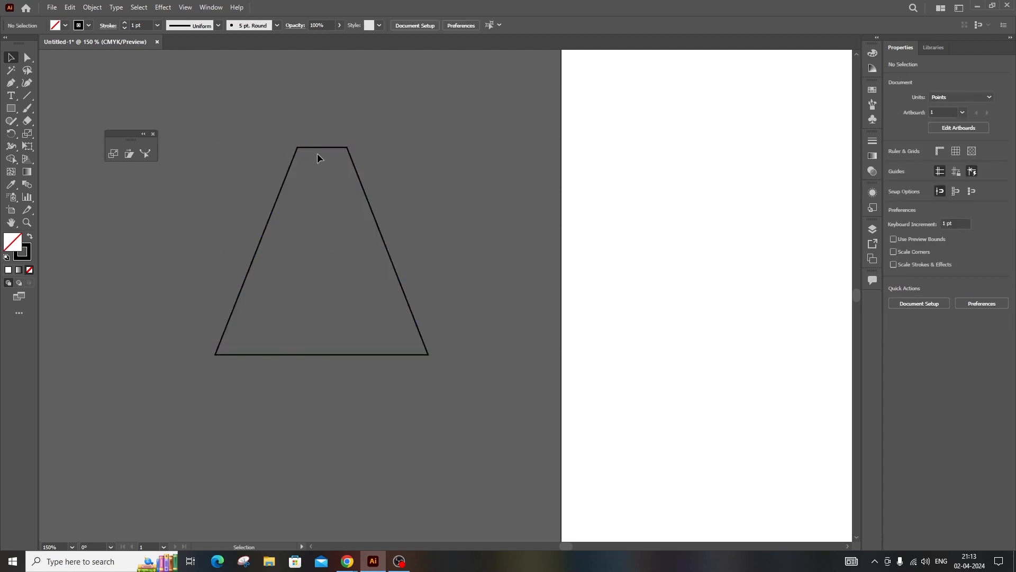
{"action": "key", "text": "ctrl+z"}
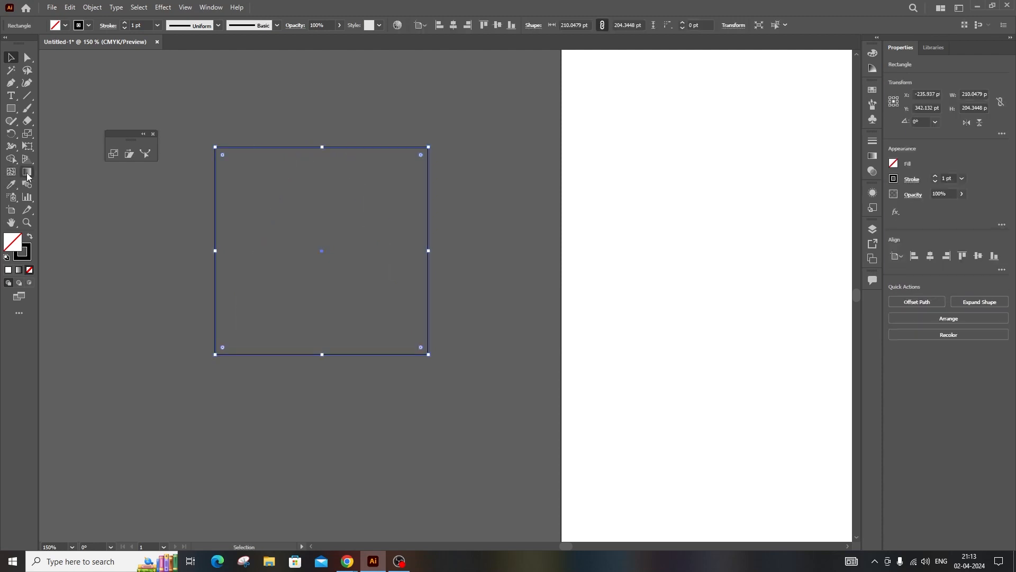
Try Free Transform's Perspective Distort on the square, narrowing its top edge and widening its bottom edge, undoing each attempt
{"action": "left_click", "coordinate": [28, 146]}
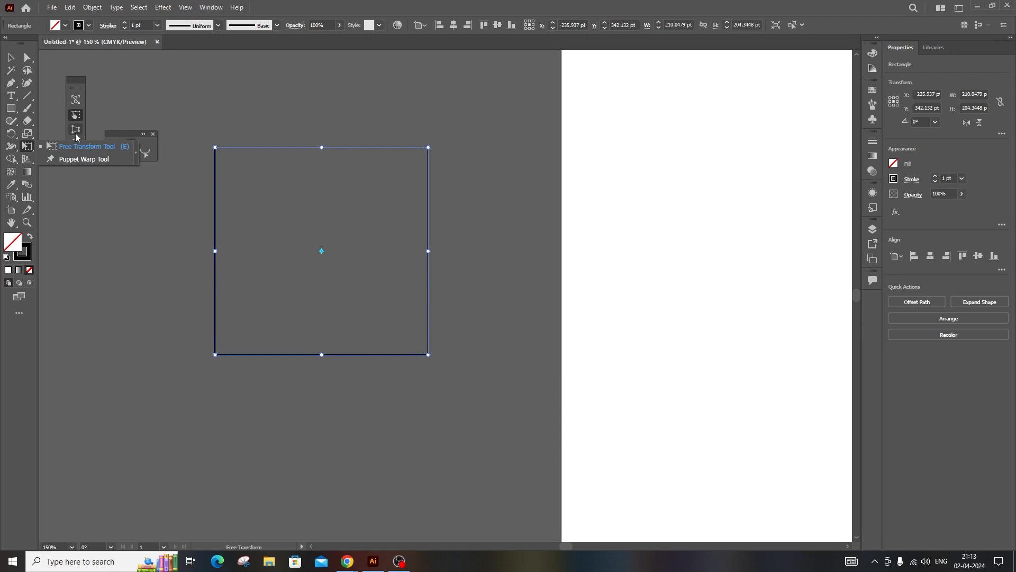
{"action": "left_click", "coordinate": [27, 148]}
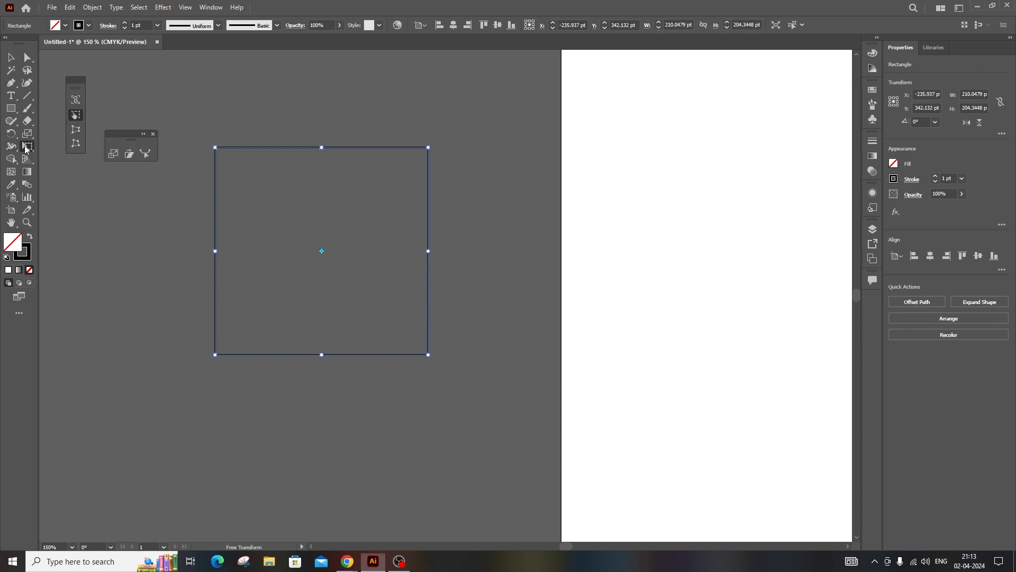
{"action": "left_click", "coordinate": [76, 130]}
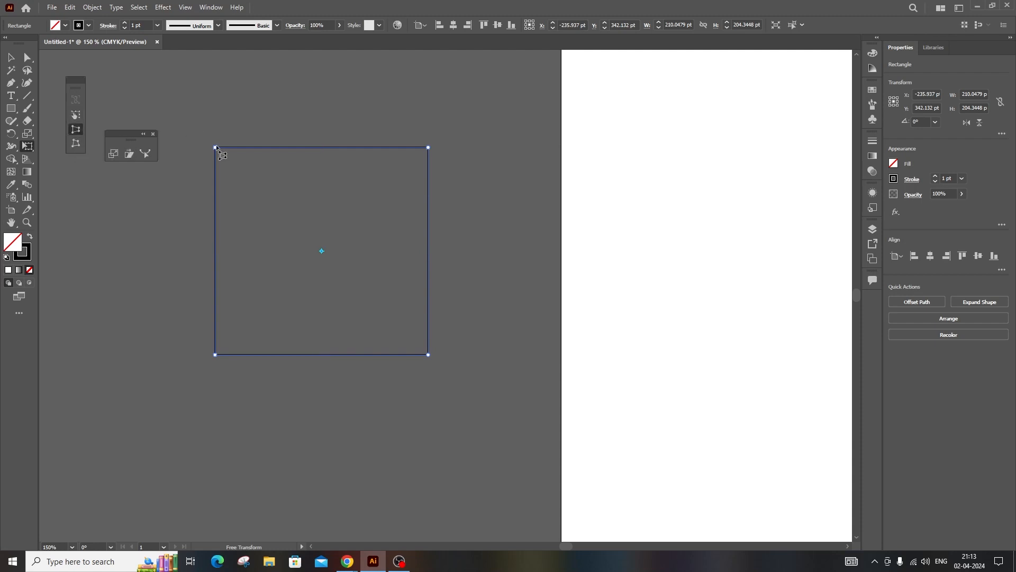
{"action": "left_click_drag", "start_coordinate": [215, 148], "coordinate": [301, 156]}
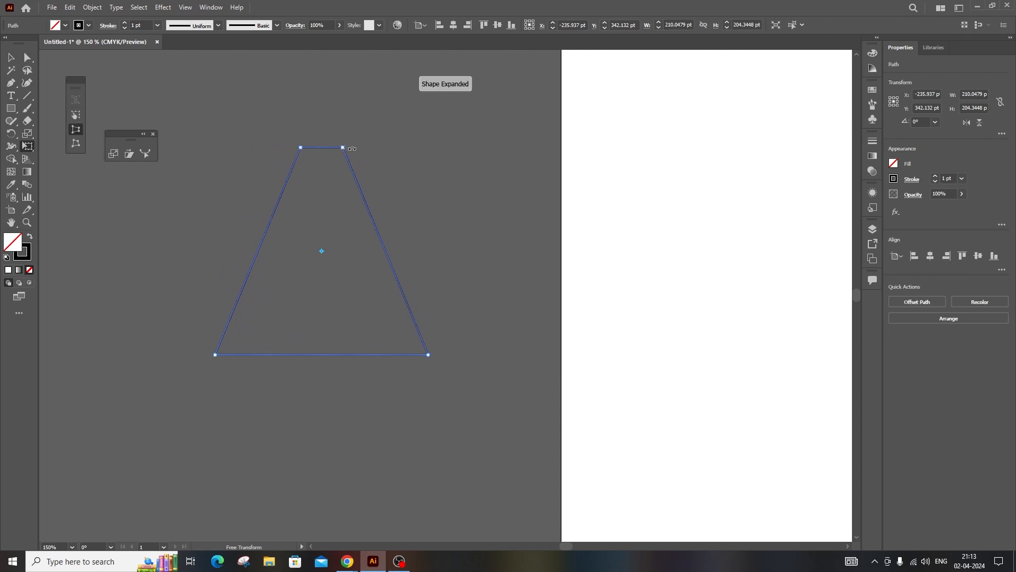
{"action": "key", "text": "ctrl+z"}
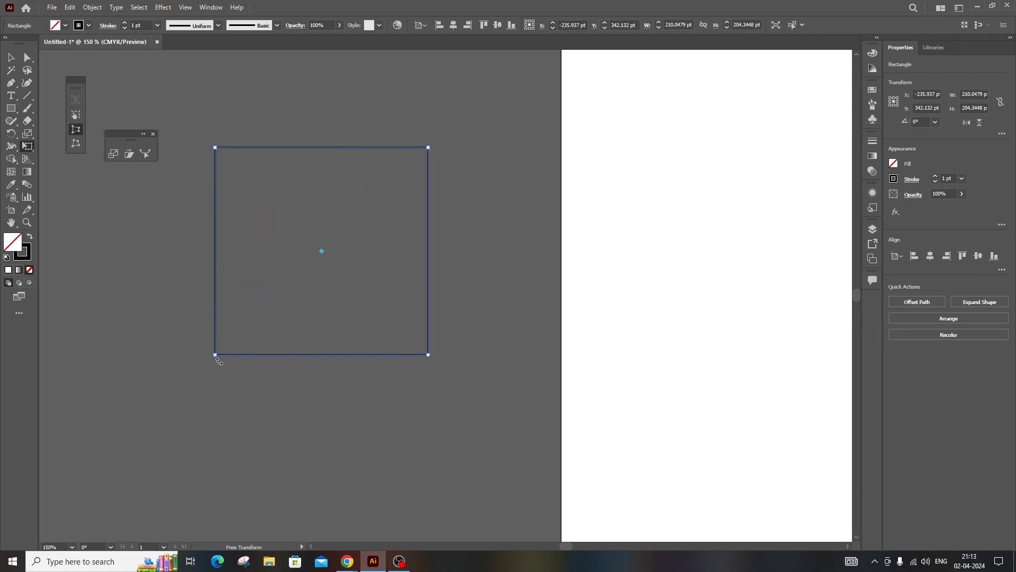
{"action": "mouse_move", "coordinate": [428, 355]}
{"action": "left_mouse_down"}
{"action": "mouse_move", "coordinate": [376, 356]}
{"action": "mouse_move", "coordinate": [498, 359]}
{"action": "mouse_move", "coordinate": [427, 355]}
{"action": "mouse_move", "coordinate": [528, 354]}
{"action": "mouse_move", "coordinate": [561, 341]}
{"action": "mouse_move", "coordinate": [448, 355]}
{"action": "left_mouse_up"}
{"action": "key", "text": "ctrl+z"}
Scale a copy of the square to about 171 by 166 pt around a point near its upper-left corner, and repeat down to about 9 pt
{"action": "key", "text": "s"}
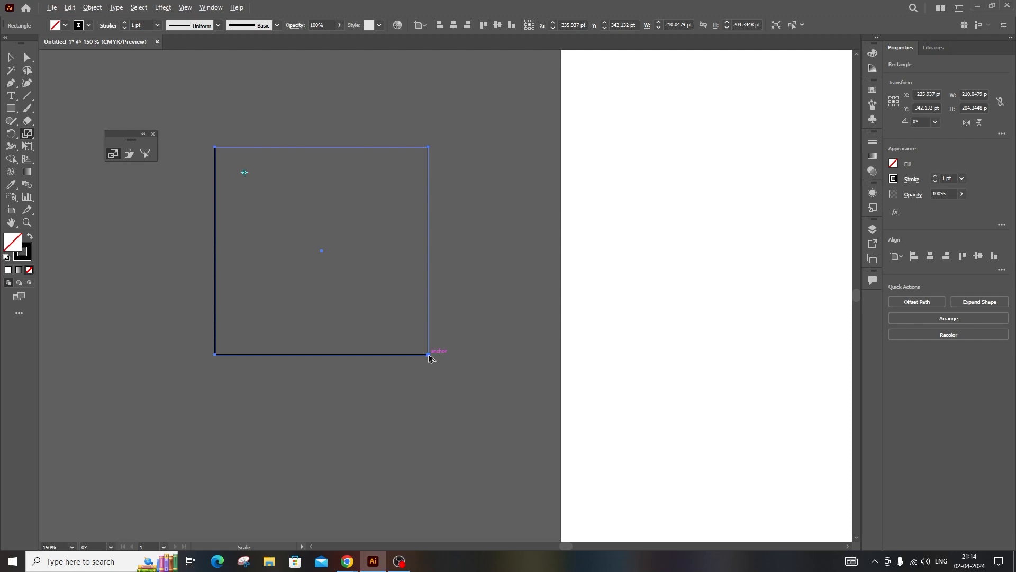
{"action": "left_click_drag", "start_coordinate": [428, 354], "coordinate": [397, 316]}
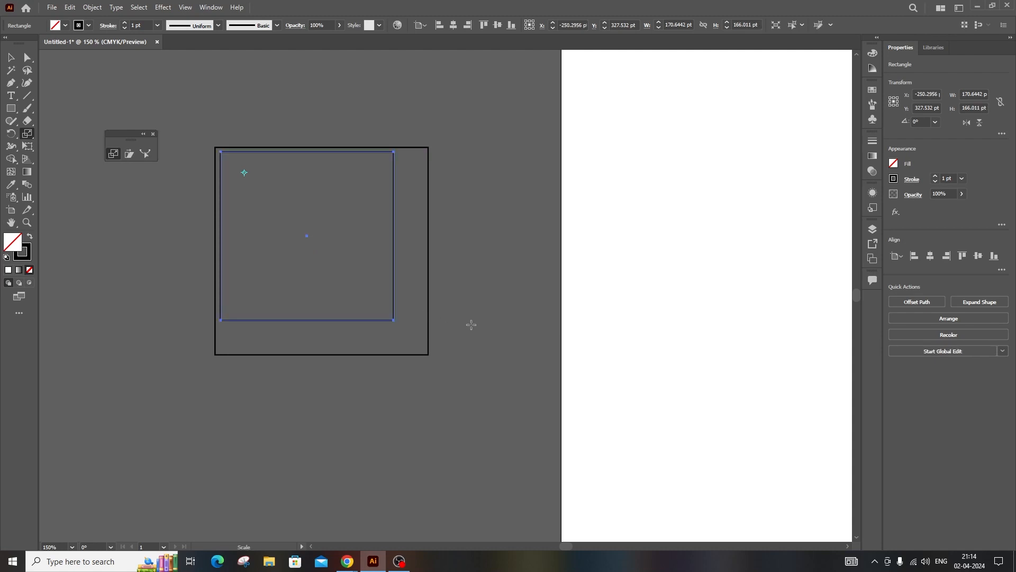
{"action": "key", "text": "ctrl+d"}
{"action": "key", "text": "ctrl+d"}
{"action": "key", "text": "ctrl+d"}
{"action": "key", "text": "ctrl+d"}
{"action": "key", "text": "ctrl+d"}
{"action": "key", "text": "ctrl+d"}
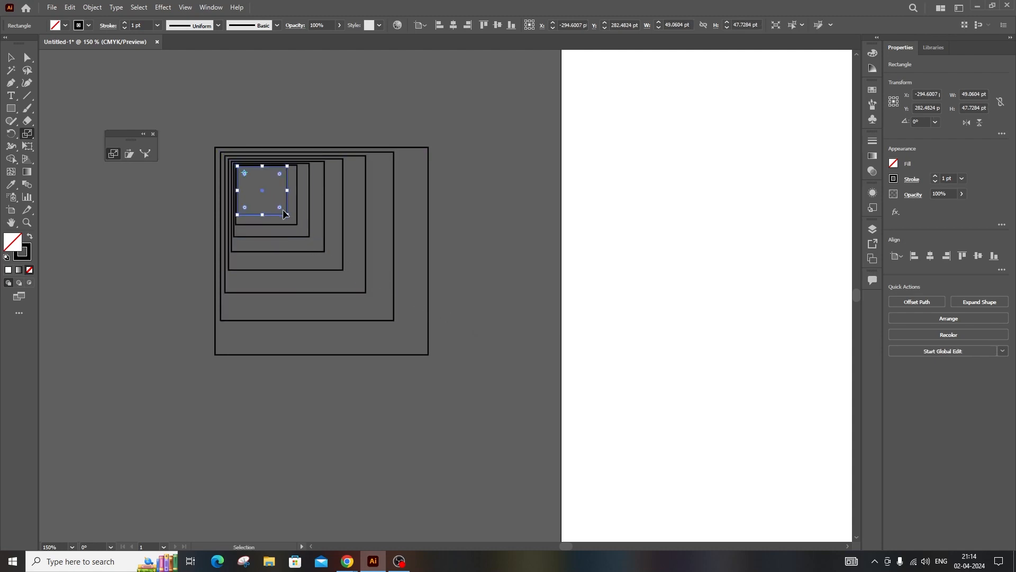
{"action": "key", "text": "ctrl+d"}
{"action": "key", "text": "ctrl+d"}
{"action": "key", "text": "ctrl+d"}
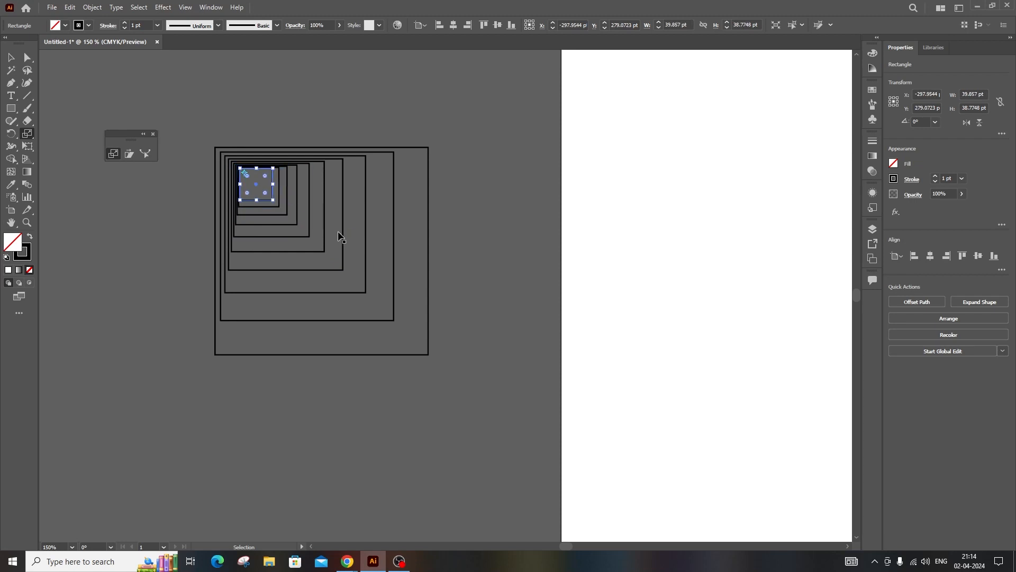
{"action": "key", "text": "ctrl+d"}
{"action": "key", "text": "ctrl+d"}
{"action": "key", "text": "ctrl+d"}
{"action": "key", "text": "ctrl+d"}
{"action": "key", "text": "ctrl+d"}
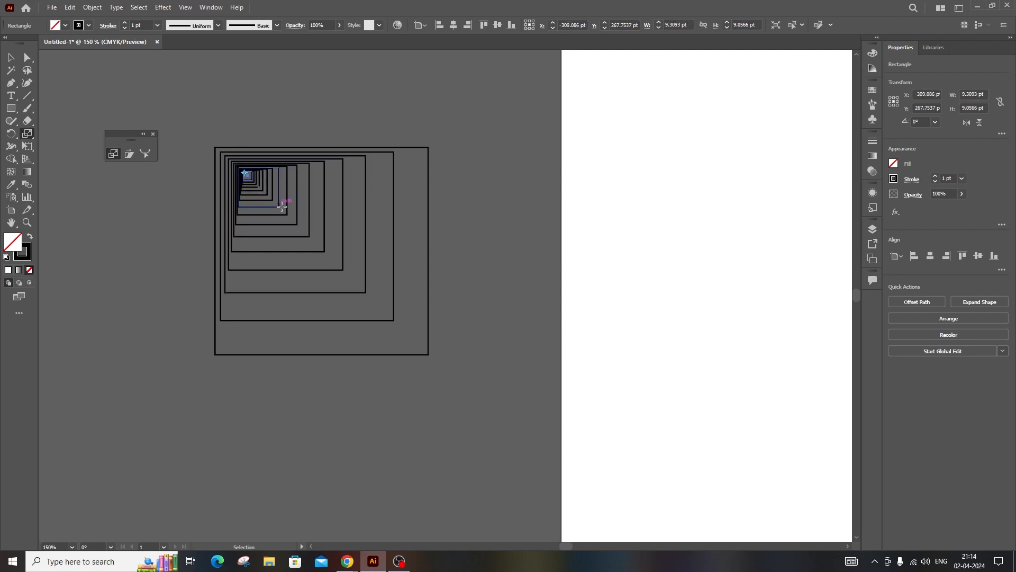
{"action": "key", "text": "v"}
{"action": "left_click", "coordinate": [195, 245]}
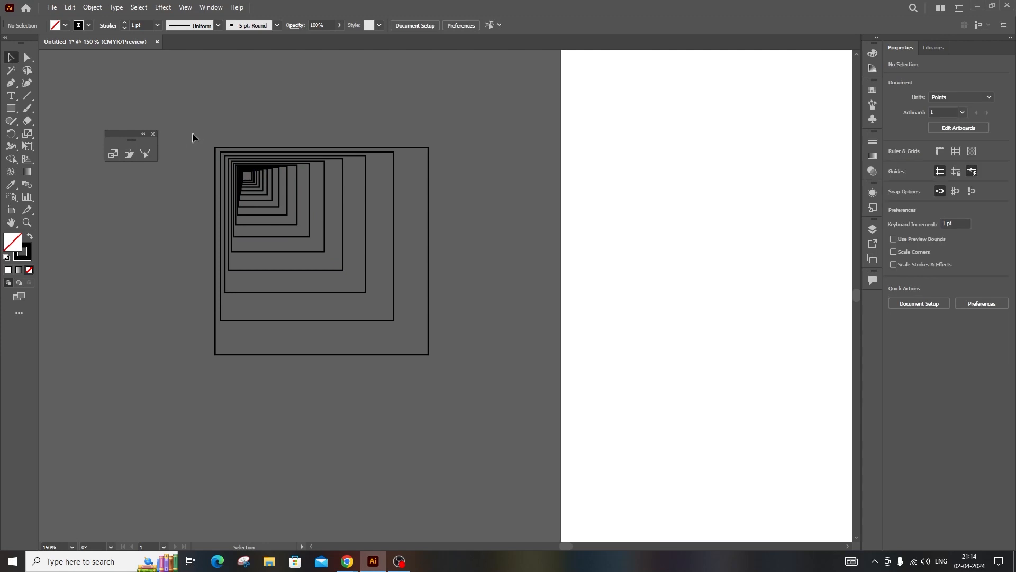
Delete the nested squares and draw a circle about 182 by 186 pt with the Ellipse tool
{"action": "left_click_drag", "start_coordinate": [509, 398], "coordinate": [509, 398]}
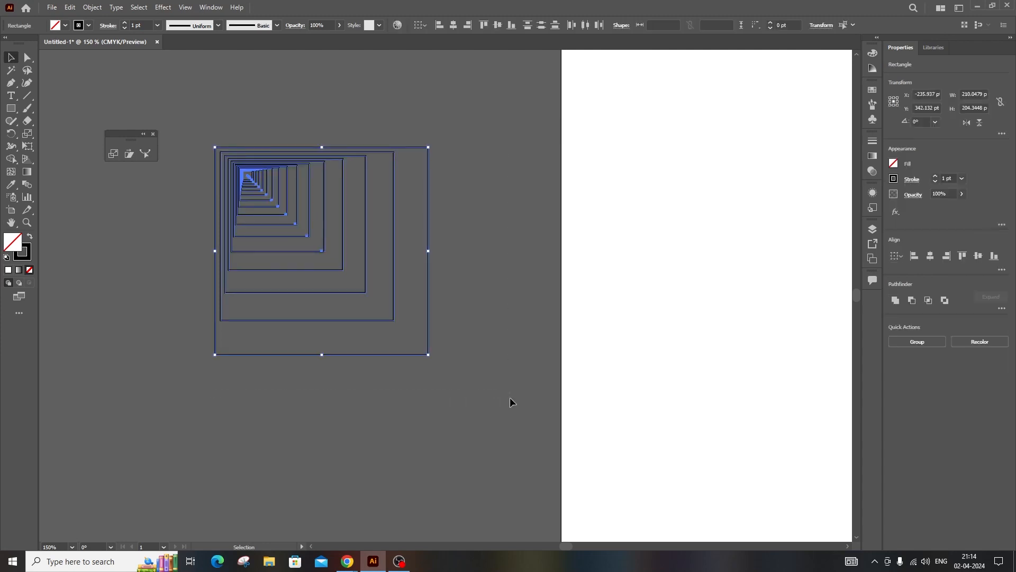
{"action": "key", "text": "Delete"}
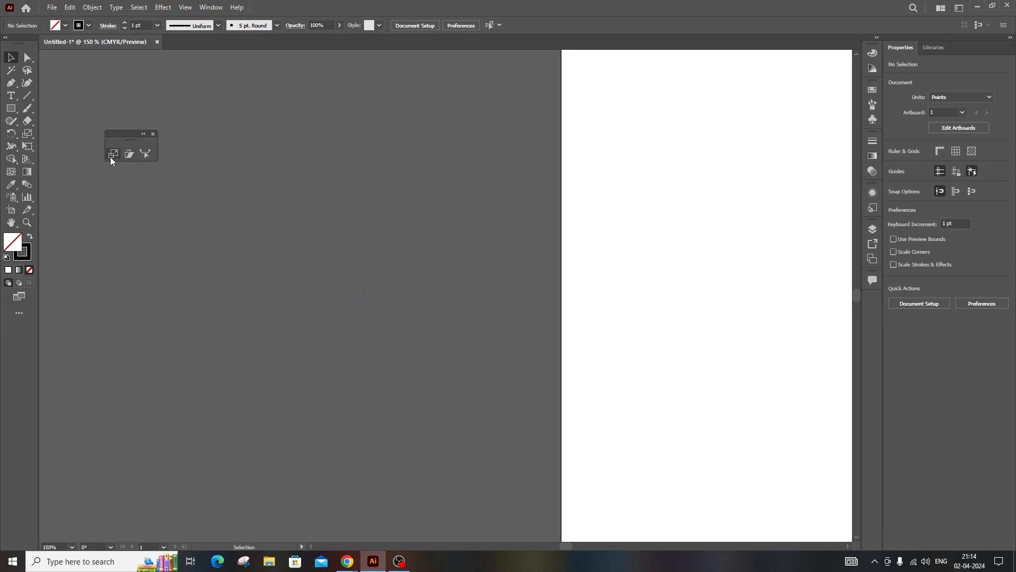
{"action": "left_click", "coordinate": [11, 108]}
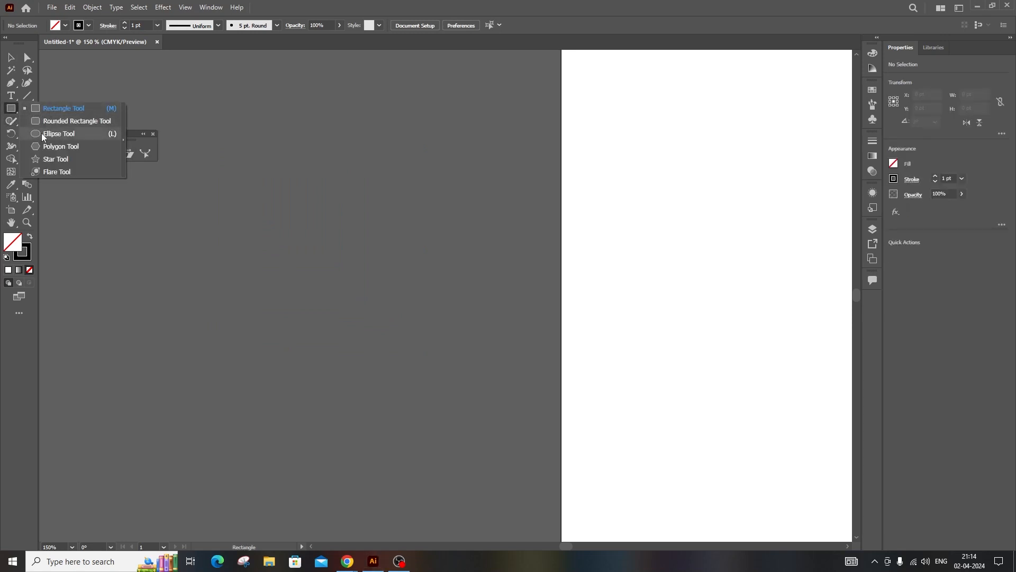
{"action": "left_click", "coordinate": [45, 133]}
{"action": "left_click_drag", "start_coordinate": [242, 162], "coordinate": [428, 350]}
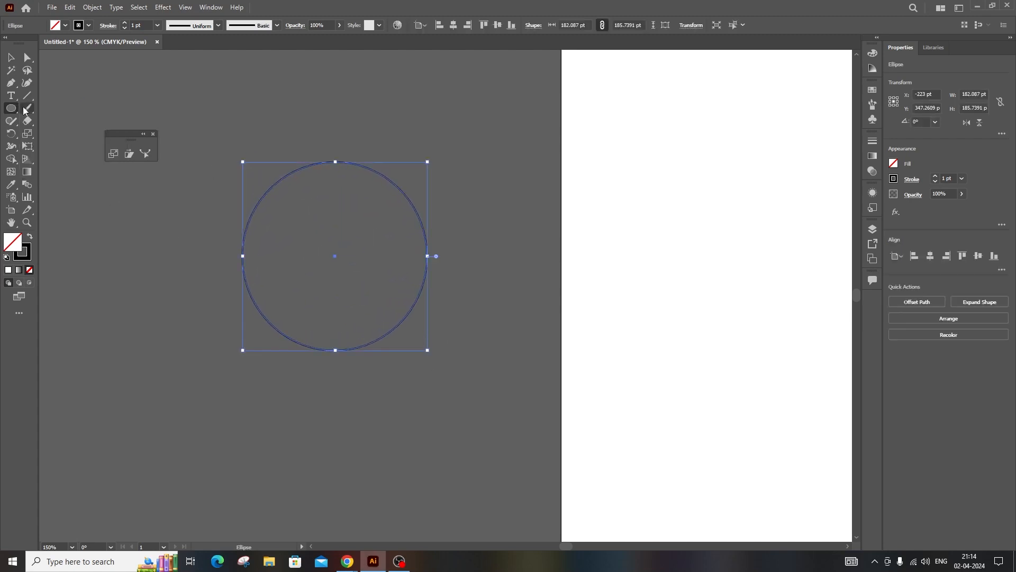
Try stretching only one direction handle of the circle's top anchor outward, and undo the distortion
{"action": "left_click", "coordinate": [28, 59]}
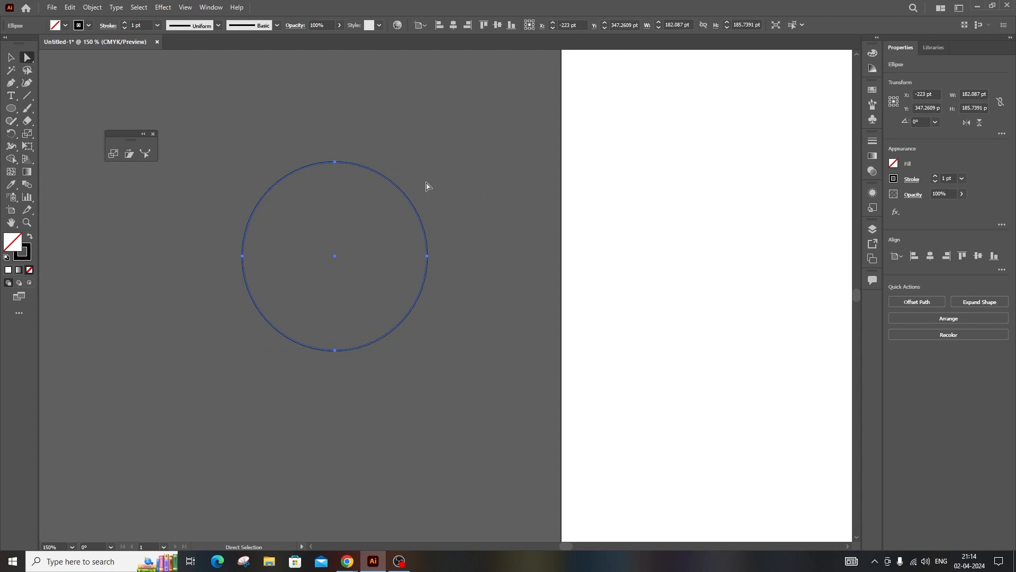
{"action": "left_click", "coordinate": [334, 162]}
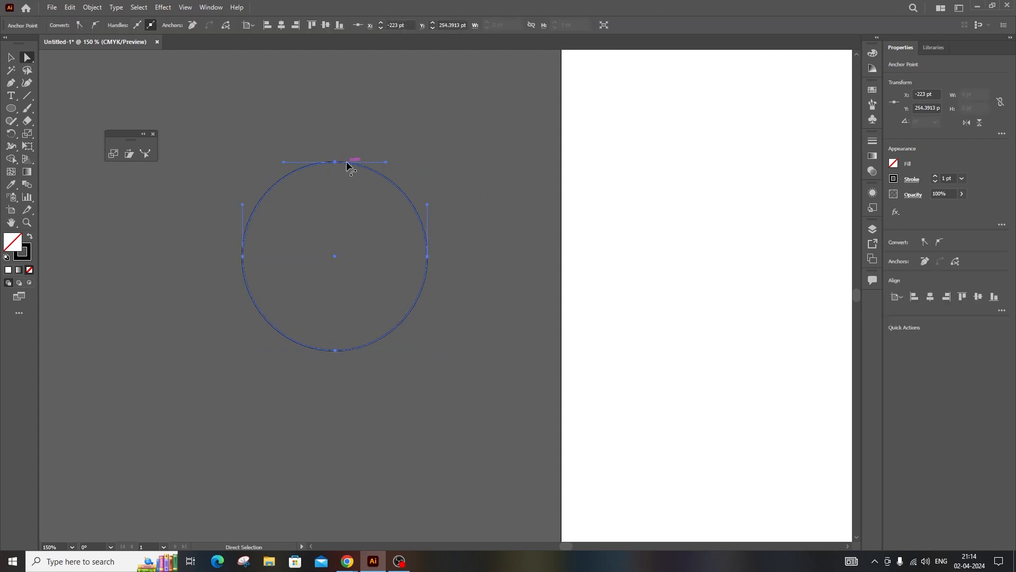
{"action": "left_click_drag", "start_coordinate": [383, 163], "coordinate": [494, 158]}
{"action": "key", "text": "ctrl"}
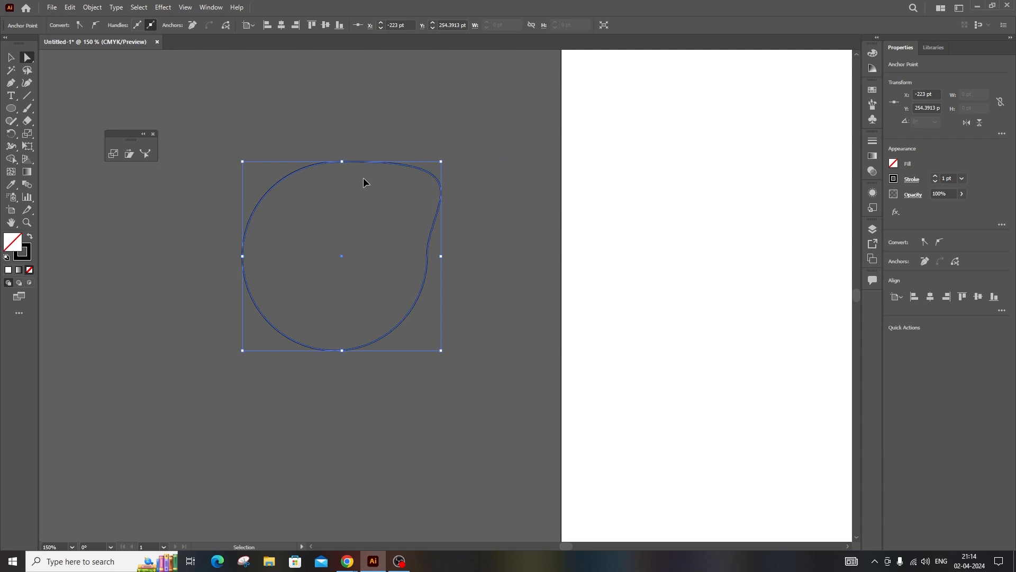
{"action": "key", "text": "ctrl+z"}
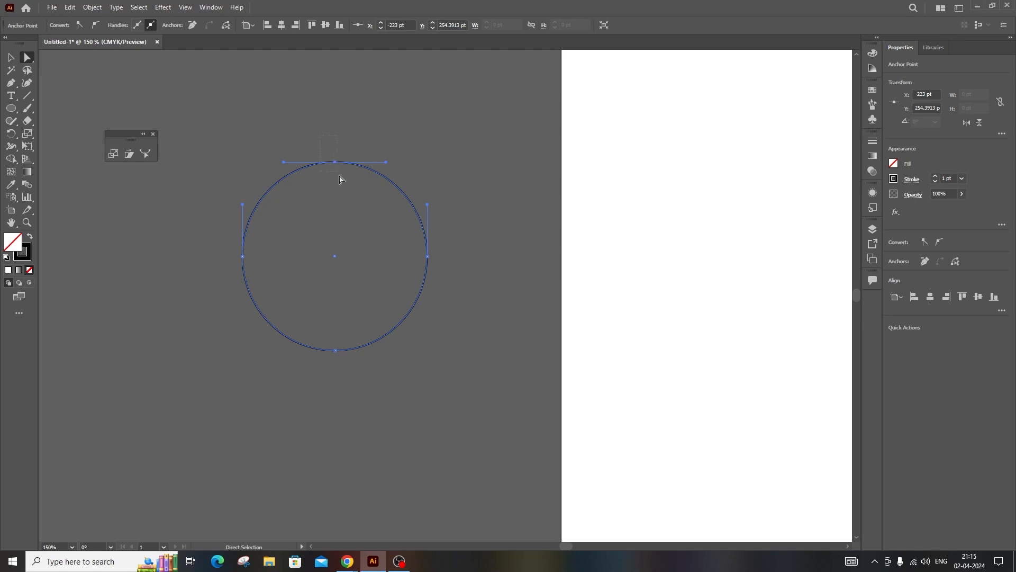
Try lengthening both direction handles of the circle's top anchor symmetrically with the Scale tool, and undo it
{"action": "left_click", "coordinate": [113, 154]}
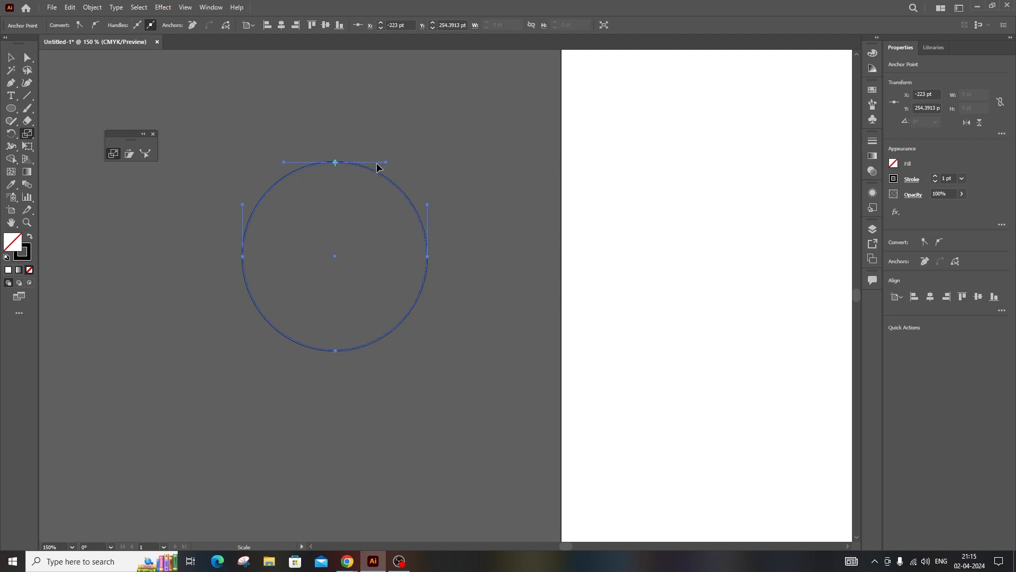
{"action": "left_click_drag", "start_coordinate": [387, 166], "coordinate": [537, 170]}
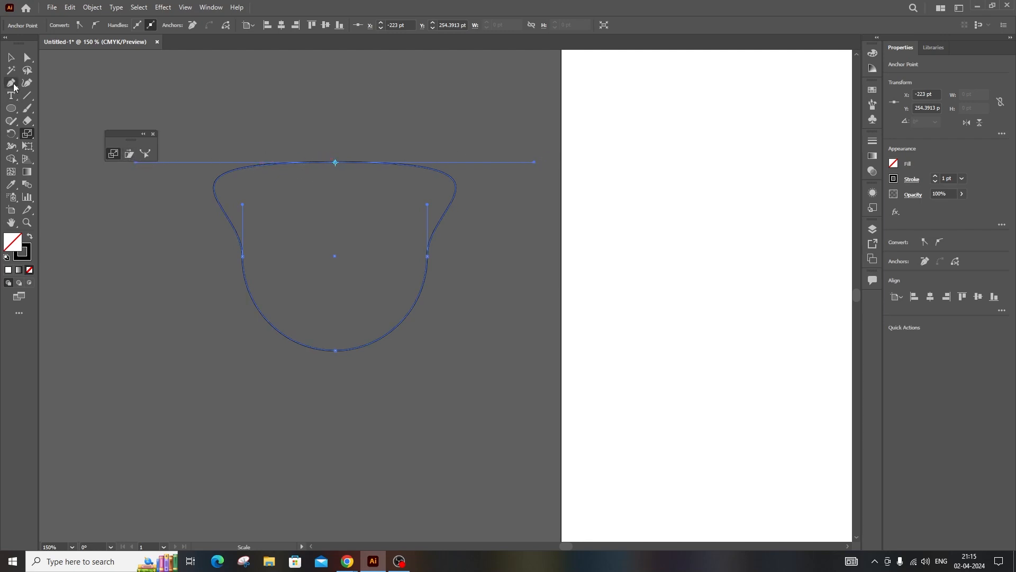
{"action": "left_click", "coordinate": [10, 57]}
{"action": "key", "text": "ctrl+z"}
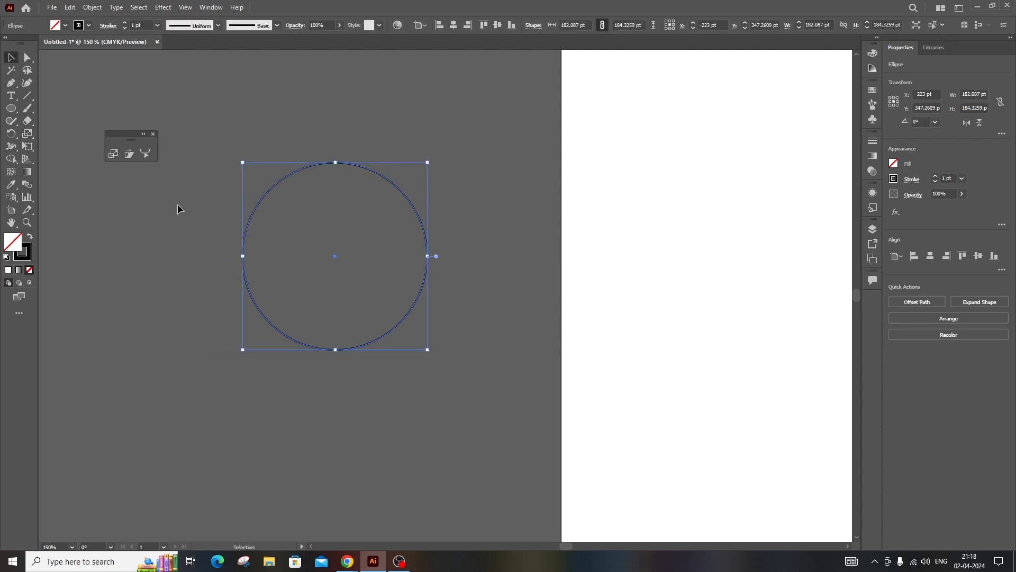
Try scaling a copy of the circle to about 148 pt high, then the circle itself to about 157 by 152 pt, undoing each attempt
{"action": "left_click", "coordinate": [113, 154]}
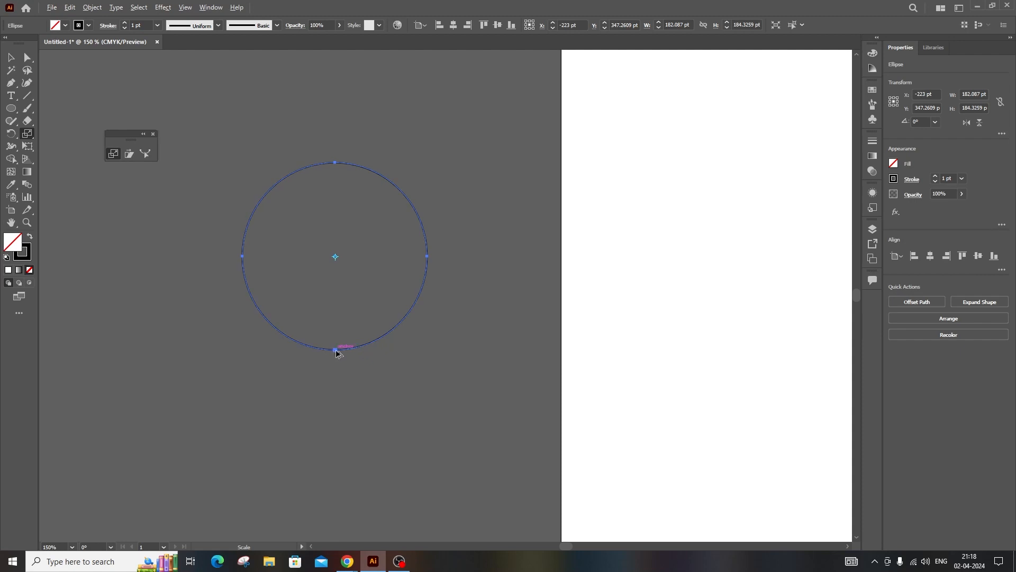
{"action": "left_click_drag", "start_coordinate": [336, 351], "coordinate": [343, 332]}
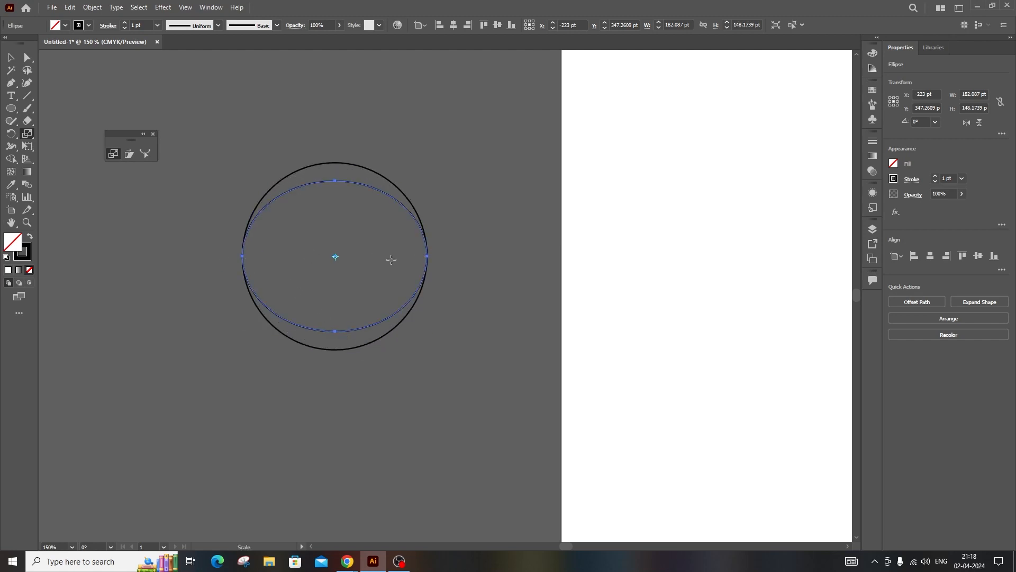
{"action": "key", "text": "ctrl+z"}
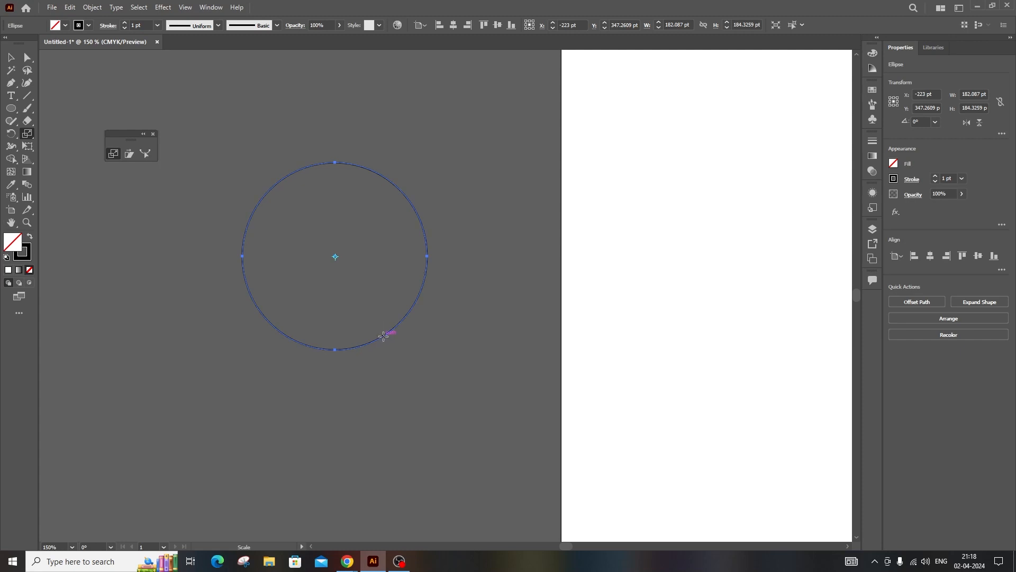
{"action": "left_click_drag", "start_coordinate": [383, 336], "coordinate": [376, 322]}
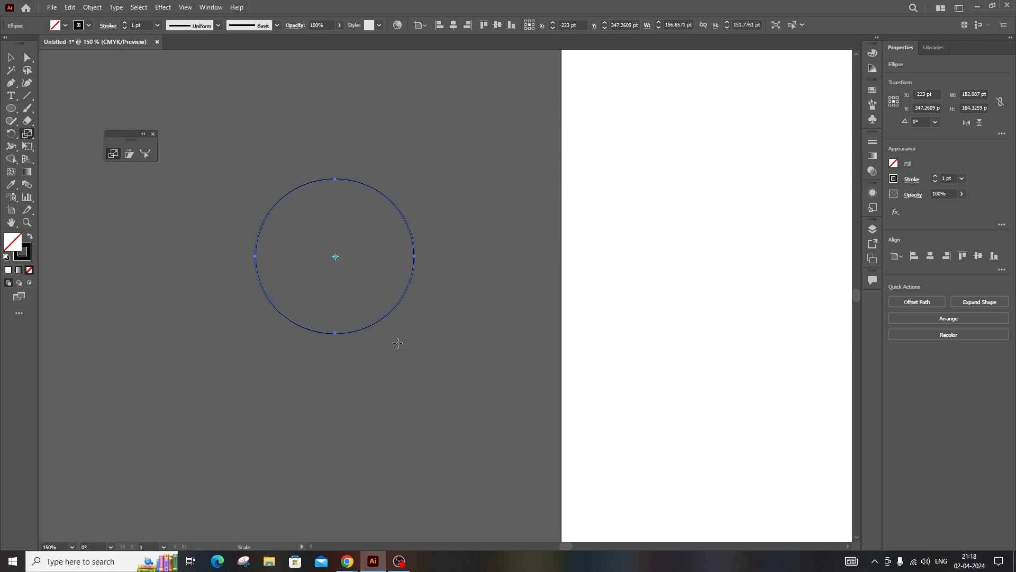
{"action": "key", "text": "ctrl+z"}
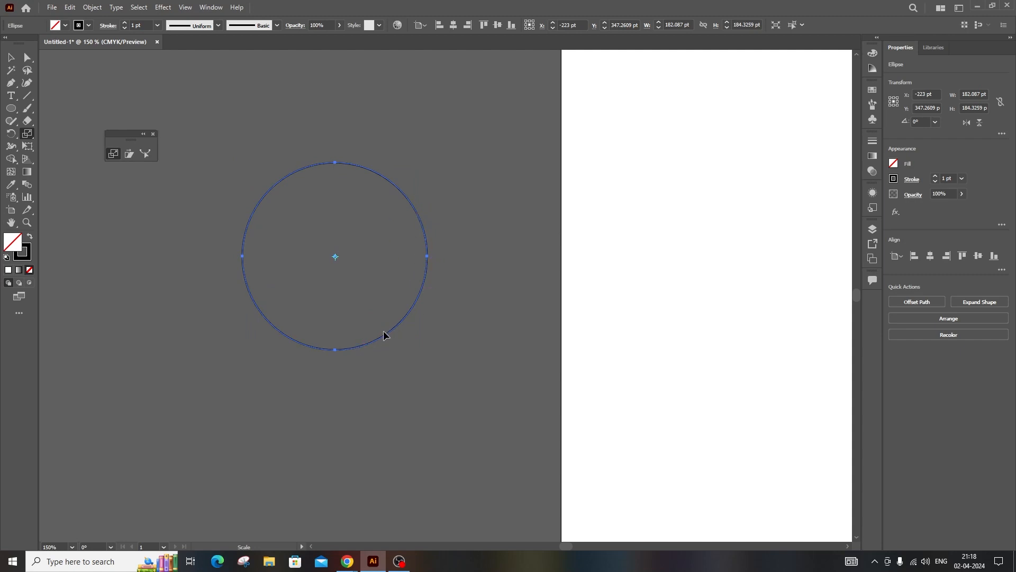
Scale a copy of the circle about its centre to about 162 by 164 pt and repeat it inward to form dense concentric rings
{"action": "left_click_drag", "start_coordinate": [385, 339], "coordinate": [378, 331]}
{"action": "key", "text": "ctrl+d"}
{"action": "key", "text": "ctrl+d"}
{"action": "key", "text": "ctrl+d"}
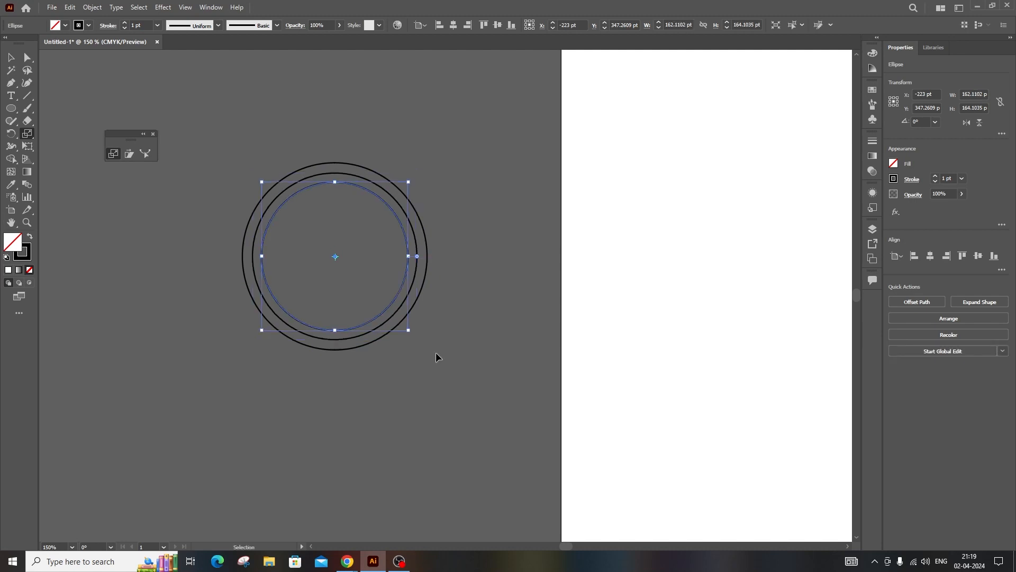
{"action": "key", "text": "ctrl+d"}
{"action": "key", "text": "ctrl+d"}
{"action": "key", "text": "ctrl+d"}
{"action": "key", "text": "ctrl+d"}
{"action": "key", "text": "ctrl+d"}
{"action": "key", "text": "ctrl+d"}
{"action": "key", "text": "ctrl+d"}
{"action": "key", "text": "ctrl+d"}
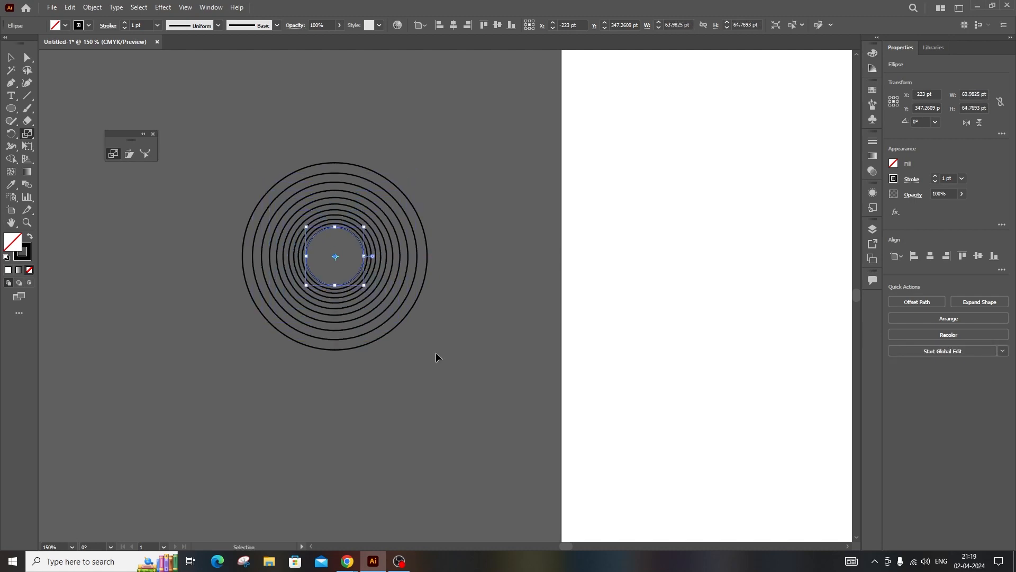
{"action": "key", "text": "ctrl+d"}
{"action": "key", "text": "ctrl+d"}
{"action": "key", "text": "ctrl+d"}
{"action": "key", "text": "ctrl+d"}
{"action": "key", "text": "ctrl+d"}
{"action": "key", "text": "ctrl+d"}
{"action": "key", "text": "ctrl+d"}
{"action": "key", "text": "ctrl+d"}
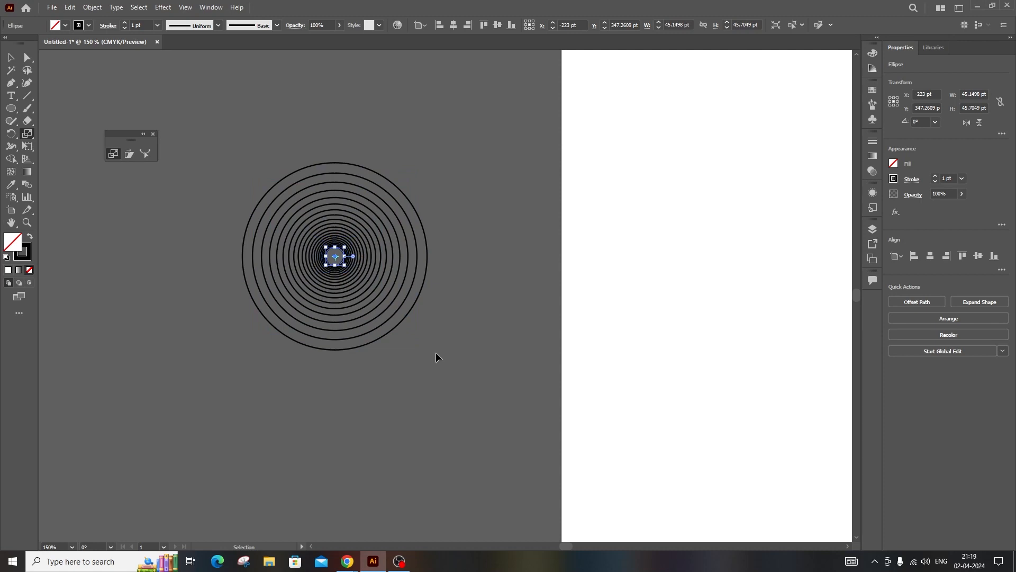
{"action": "key", "text": "ctrl+d"}
{"action": "key", "text": "ctrl+d"}
{"action": "key", "text": "ctrl+d"}
Delete all the concentric circles and draw a rectangle about 116 by 139 pt
{"action": "left_click", "coordinate": [9, 60]}
{"action": "left_click_drag", "start_coordinate": [251, 133], "coordinate": [514, 386]}
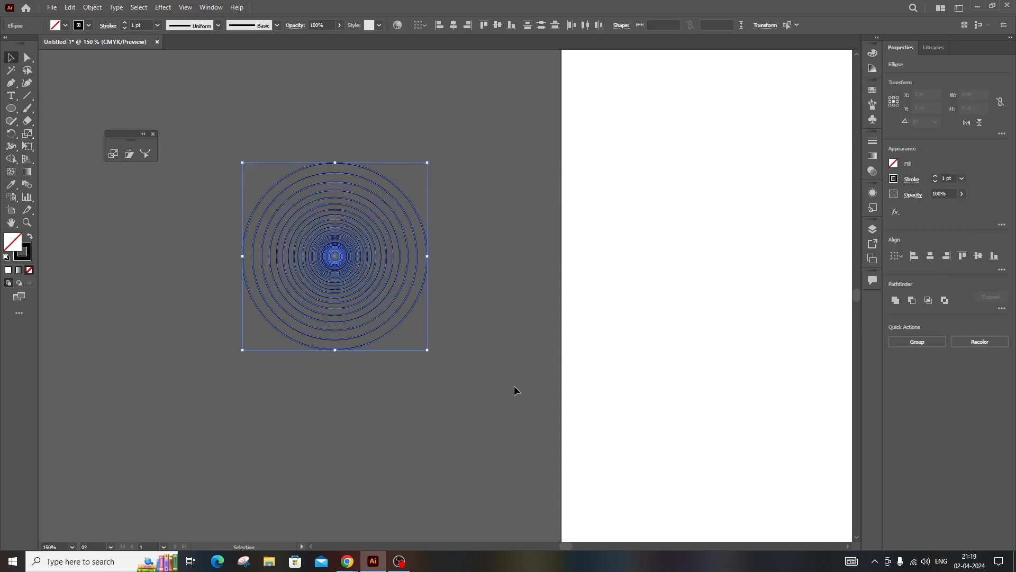
{"action": "left_click", "coordinate": [472, 320]}
{"action": "left_click_drag", "start_coordinate": [236, 145], "coordinate": [487, 377]}
{"action": "key", "text": "Delete"}
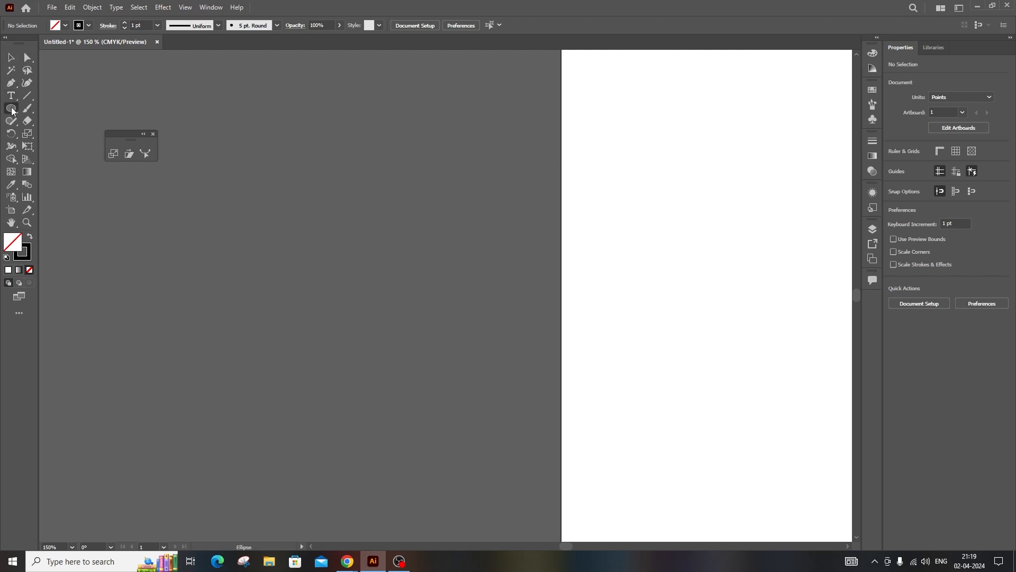
{"action": "left_click_drag", "start_coordinate": [11, 108], "coordinate": [35, 110]}
{"action": "left_click_drag", "start_coordinate": [266, 168], "coordinate": [384, 310]}
Try slanting the rectangle into a parallelogram by shifting its top edge about 81 pt to the right, and undo it
{"action": "left_click", "coordinate": [28, 57]}
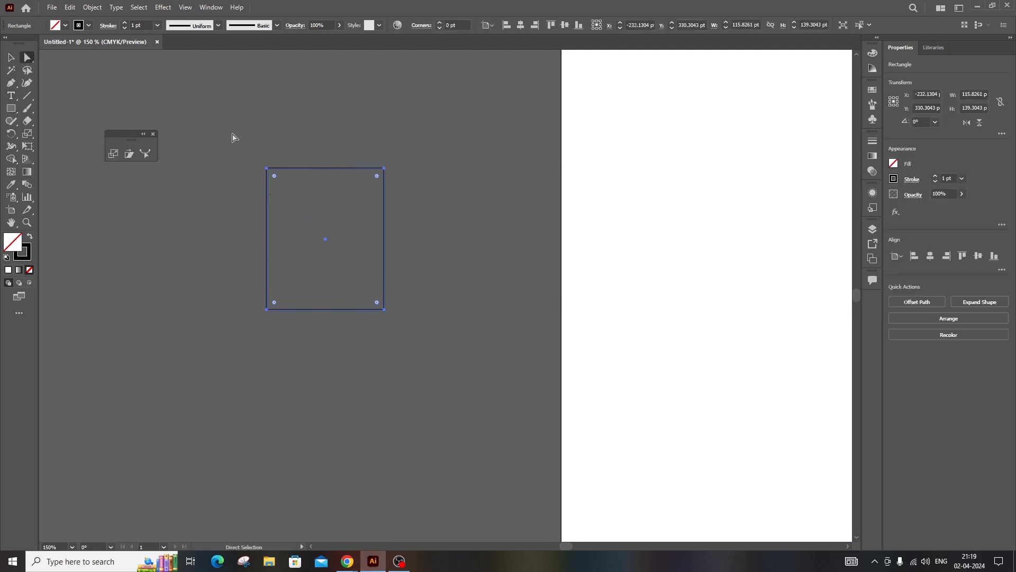
{"action": "left_click_drag", "start_coordinate": [384, 168], "coordinate": [464, 169]}
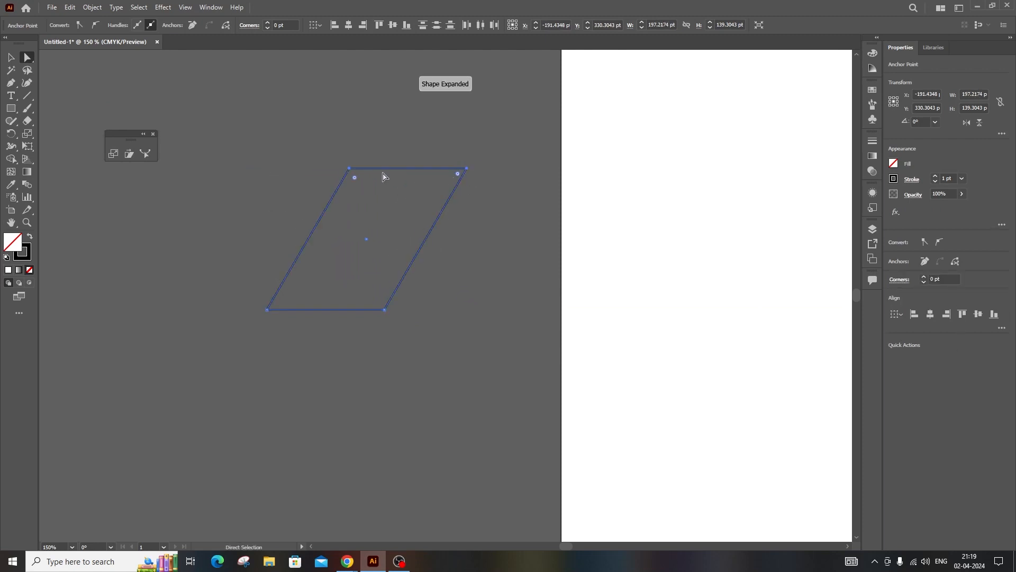
{"action": "left_click", "coordinate": [391, 214]}
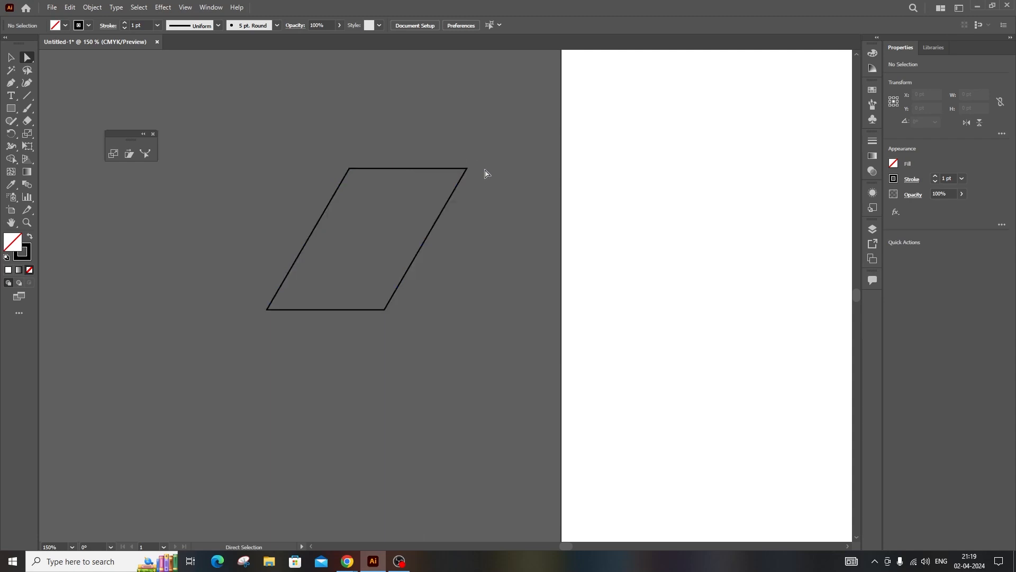
{"action": "key", "text": "ctrl+z"}
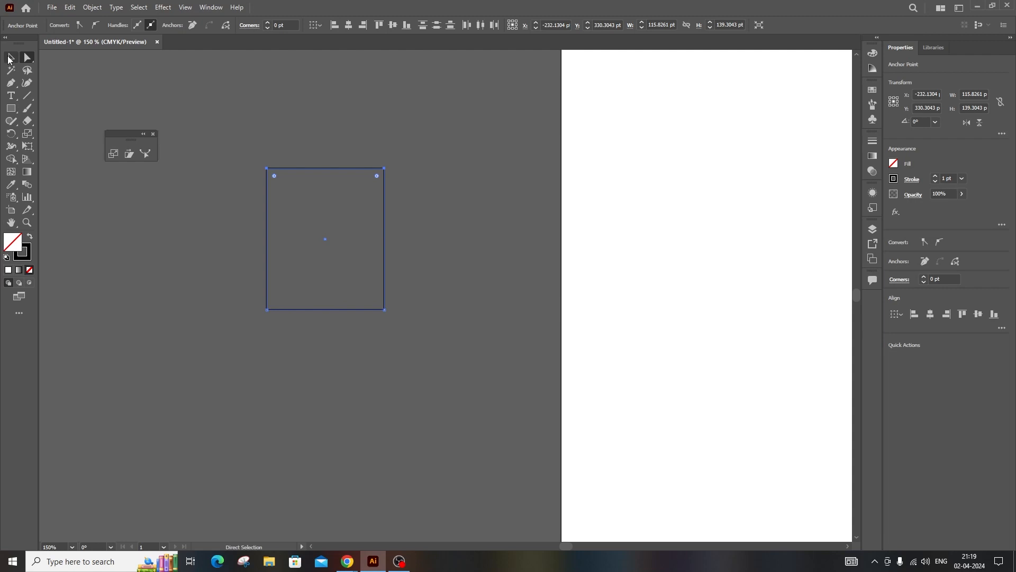
Copy the rectangle about 131 pt to the right and repeat the copy three times to form a row of five
{"action": "left_click", "coordinate": [10, 58]}
{"action": "left_click_drag", "start_coordinate": [334, 241], "coordinate": [459, 237]}
{"action": "key", "text": "ctrl+d"}
{"action": "key", "text": "ctrl+d"}
{"action": "key", "text": "ctrl+d"}
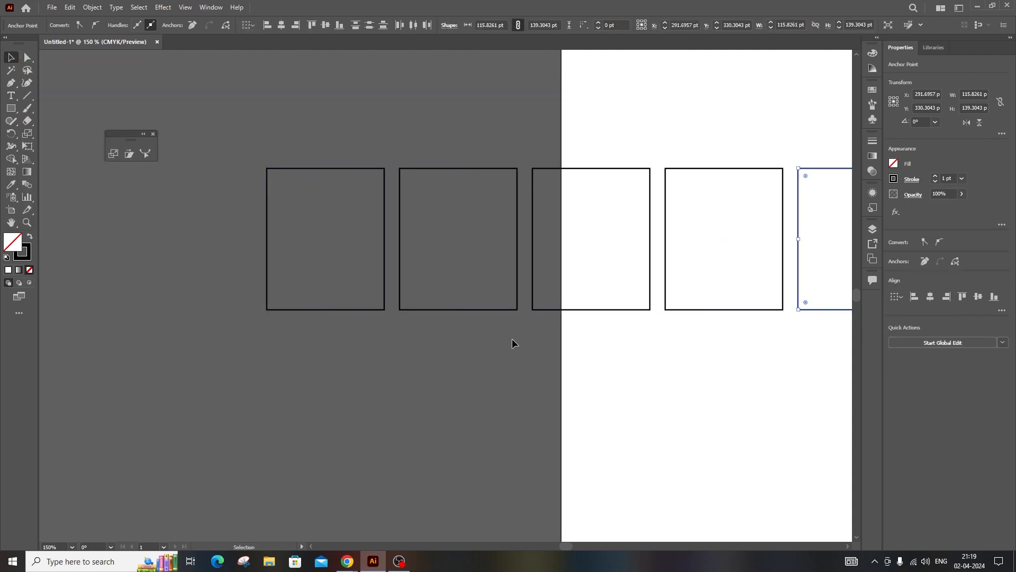
Copy the whole row of five rectangles about 177 pt downward and repeat the copy once to form three rows
{"action": "scroll", "coordinate": [507, 337], "scroll_direction": "down", "scroll_amount": 2}
{"action": "key", "text": "ctrl+a"}
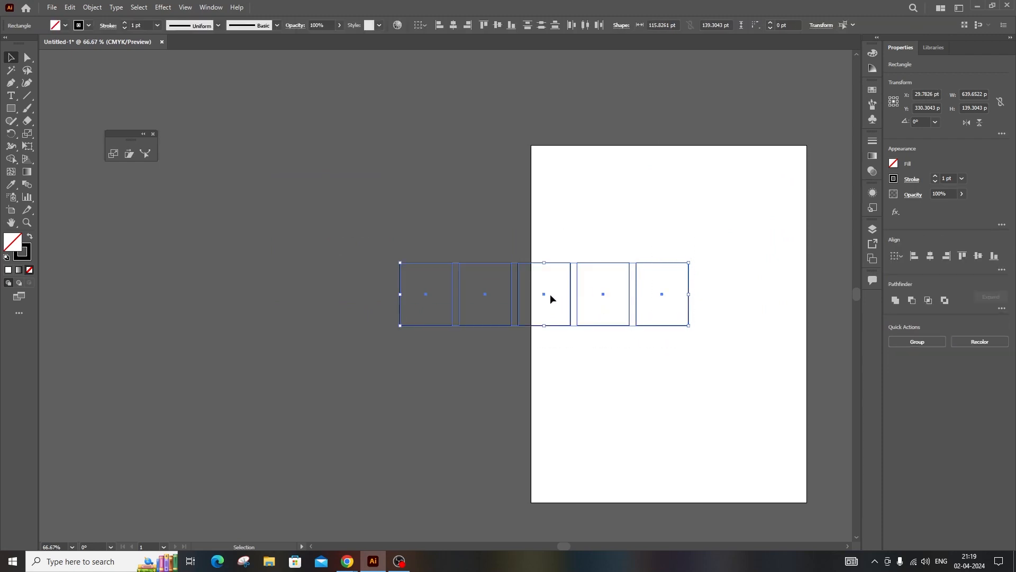
{"action": "left_click_drag", "start_coordinate": [550, 294], "coordinate": [546, 372]}
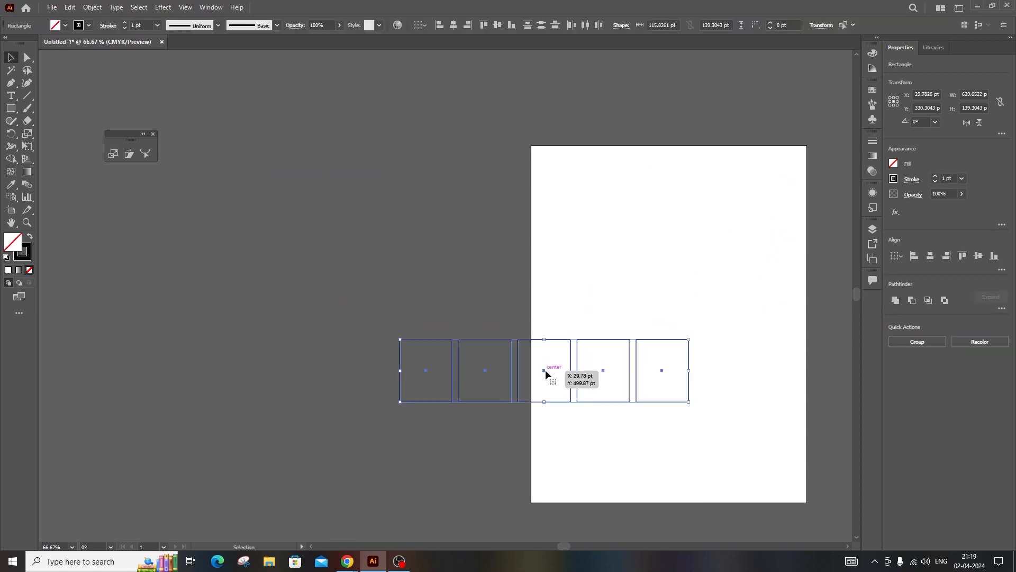
{"action": "key", "text": "ctrl+z"}
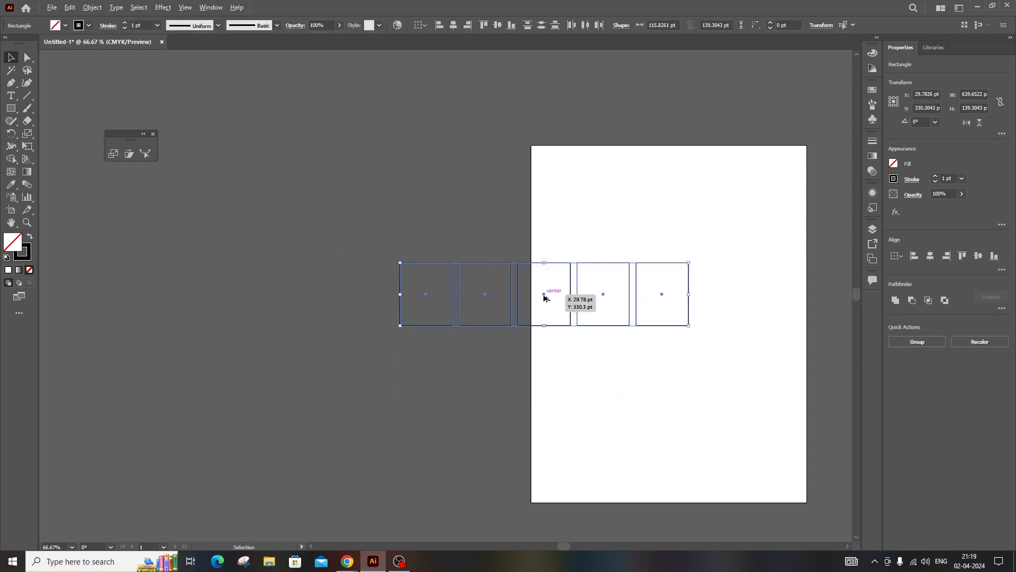
{"action": "left_click_drag", "start_coordinate": [545, 301], "coordinate": [546, 375]}
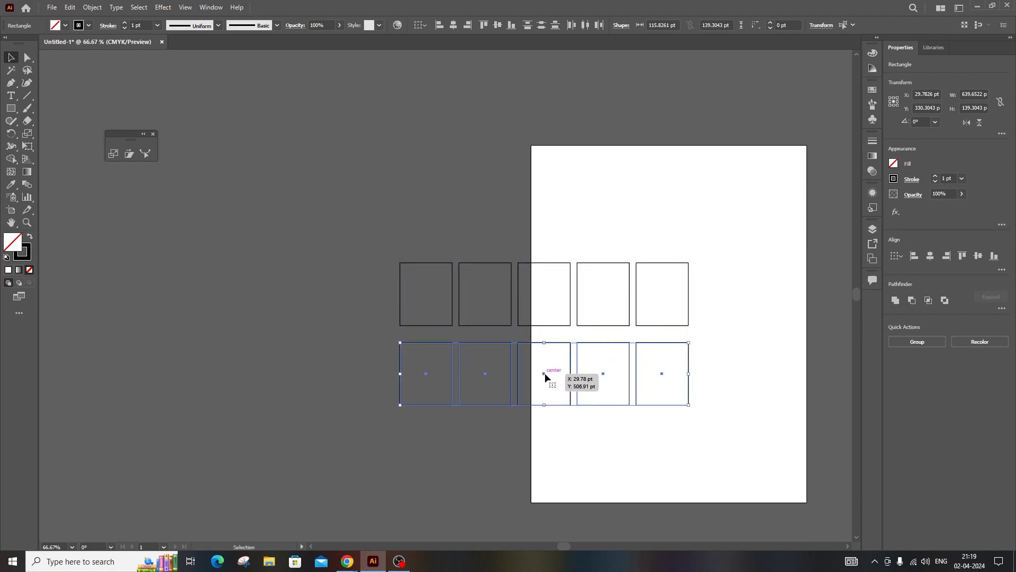
{"action": "key", "text": "ctrl+d"}
{"action": "scroll", "coordinate": [370, 297], "scroll_direction": "down", "scroll_amount": 3}
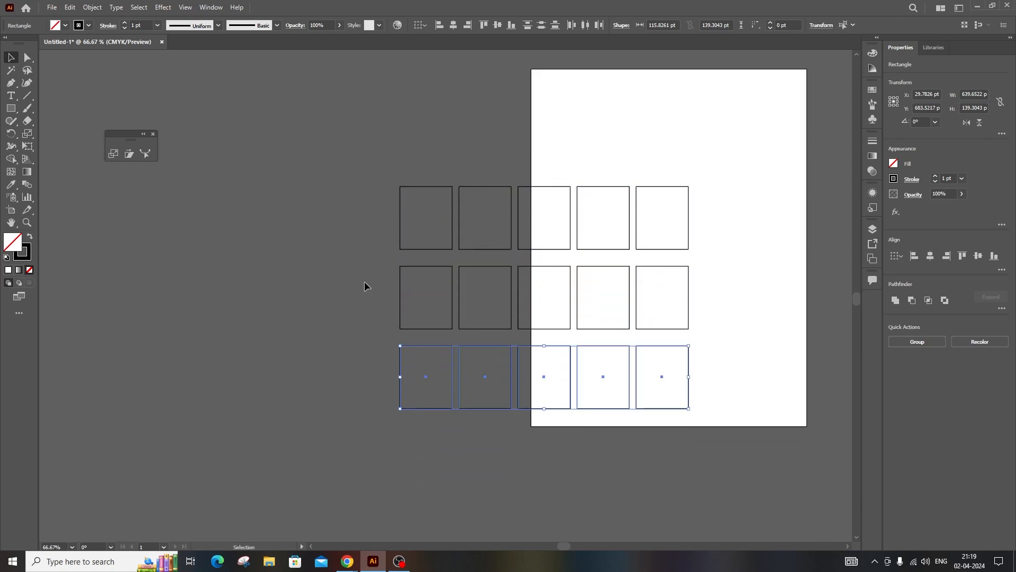
{"action": "left_click", "coordinate": [341, 159]}
{"action": "left_click_drag", "start_coordinate": [341, 160], "coordinate": [751, 445]}
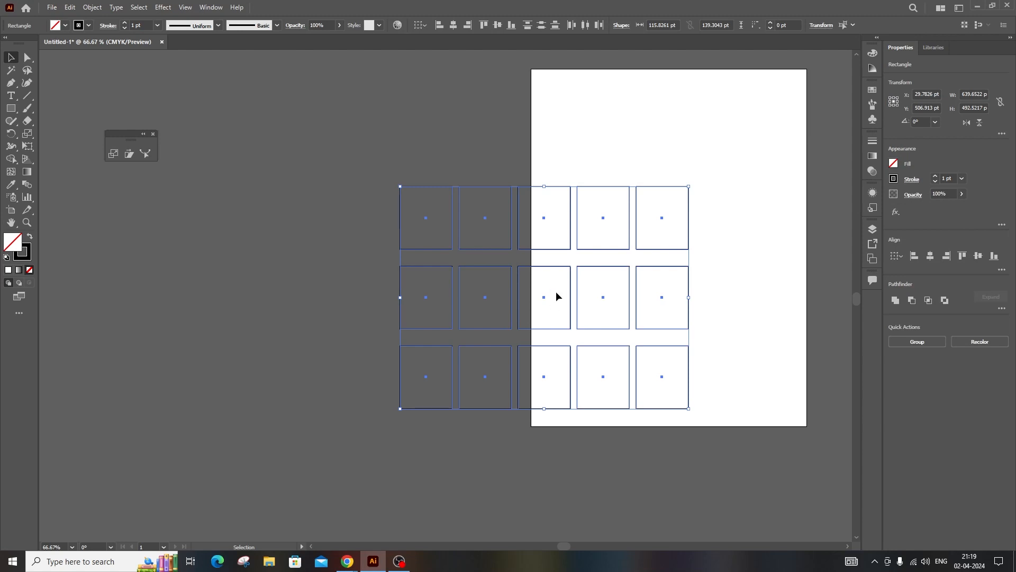
{"action": "left_click", "coordinate": [335, 252]}
{"action": "left_click_drag", "start_coordinate": [347, 158], "coordinate": [647, 381]}
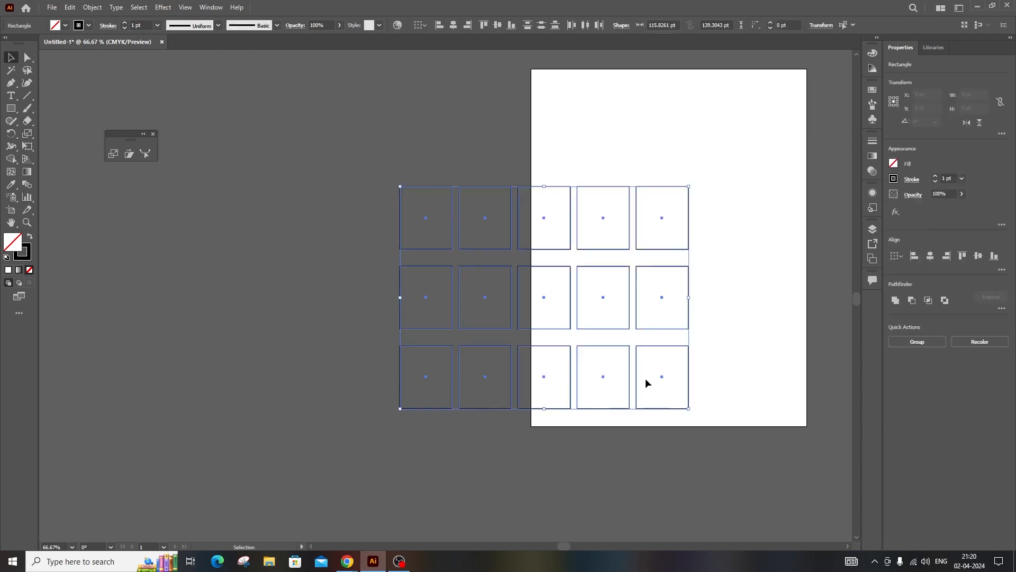
{"action": "left_click", "coordinate": [211, 172]}
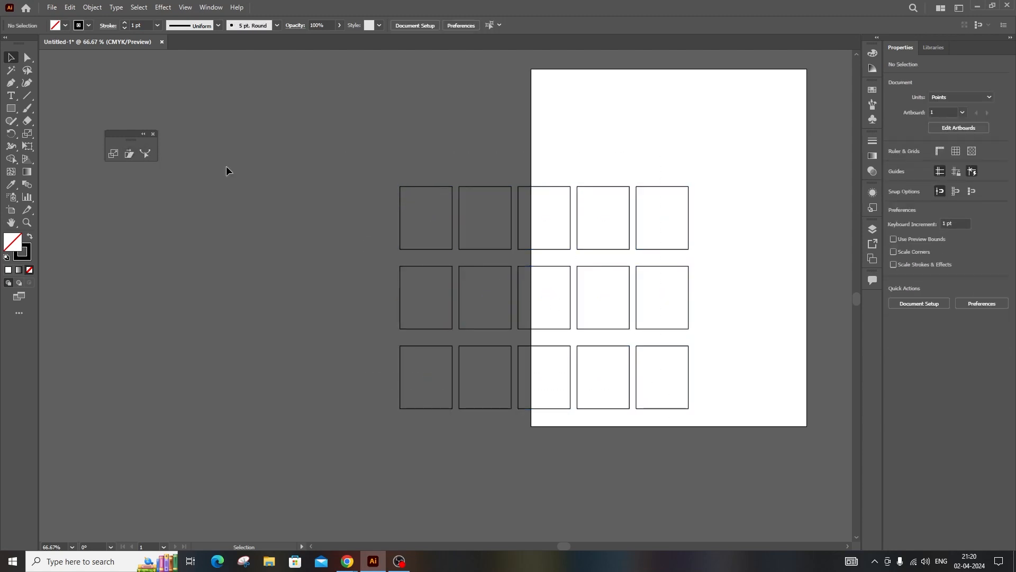
Try slanting the upper two rows of rectangles by shifting their top anchor points about 87 pt to the right, and undo it
{"action": "left_click", "coordinate": [28, 57]}
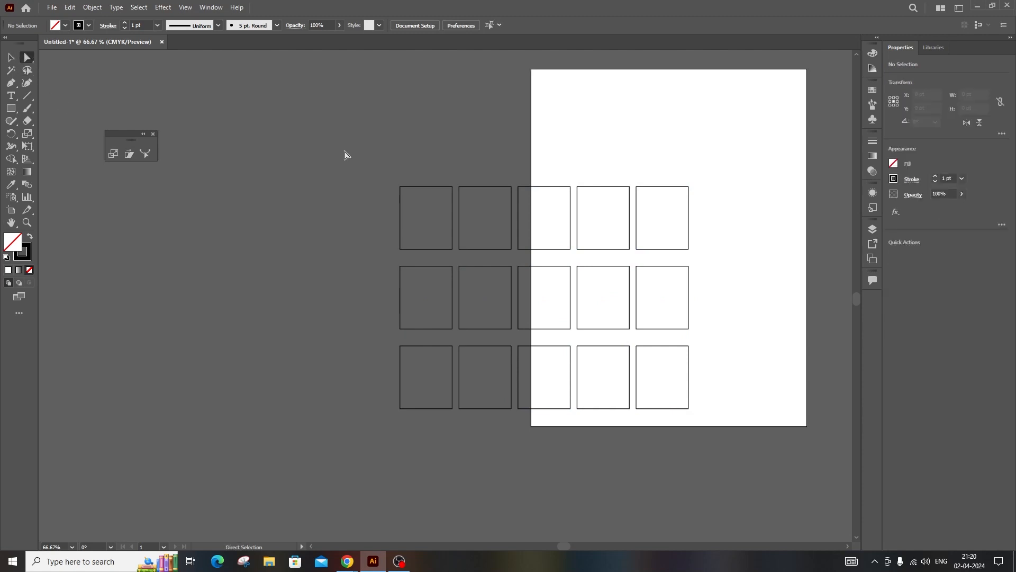
{"action": "left_click_drag", "start_coordinate": [345, 154], "coordinate": [704, 229]}
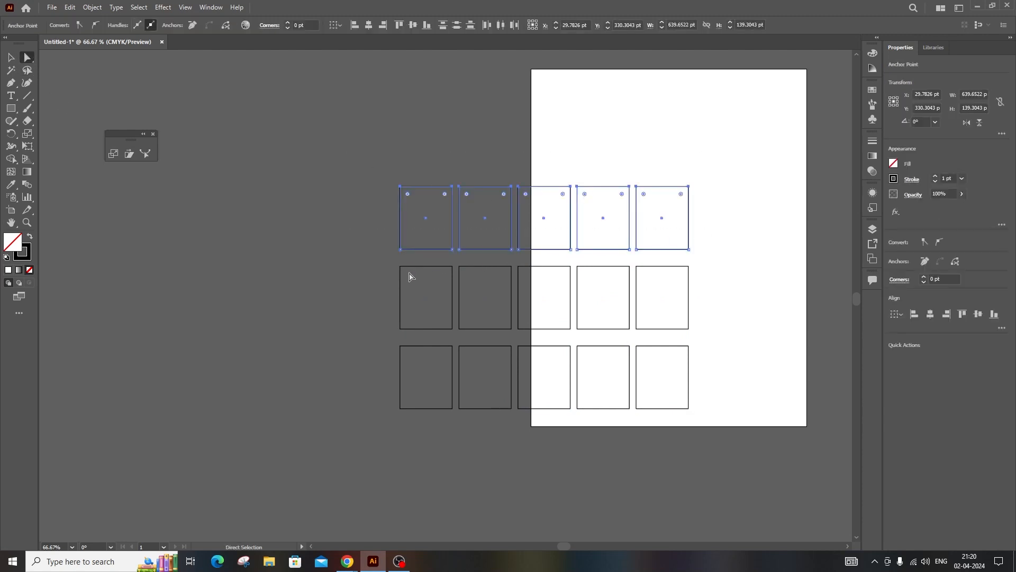
{"action": "left_click_drag", "start_coordinate": [389, 263], "coordinate": [715, 331]}
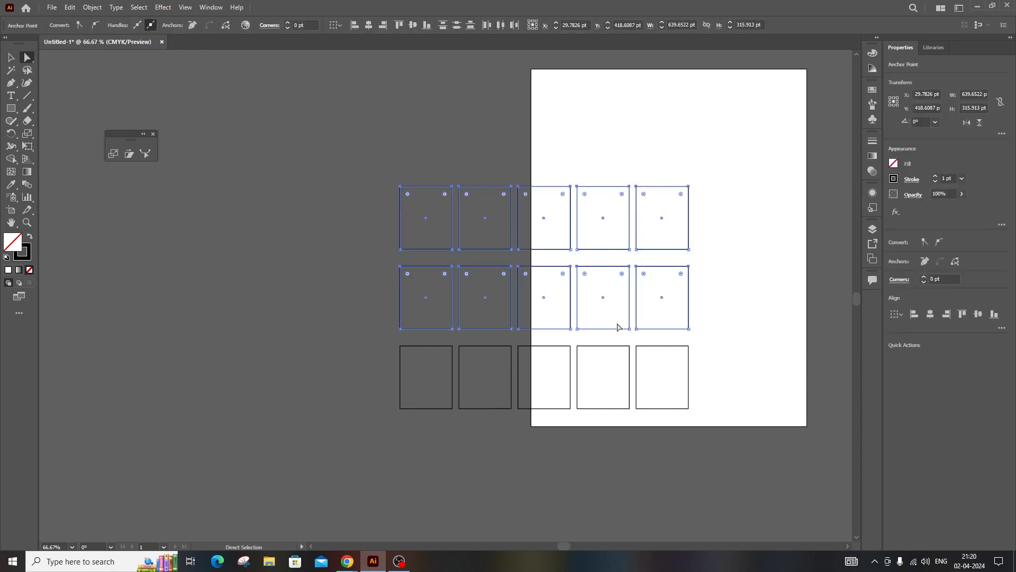
{"action": "left_click_drag", "start_coordinate": [689, 186], "coordinate": [728, 186]}
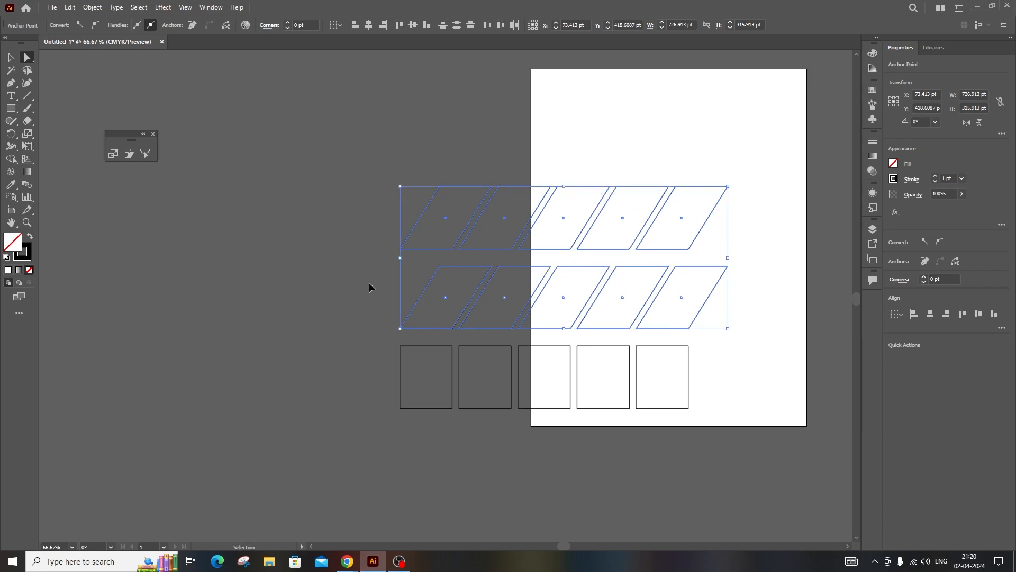
{"action": "key", "text": "ctrl+z"}
Move the whole grid of rectangles about 433 pt to the left, clear of the artboard
{"action": "left_click", "coordinate": [322, 256]}
{"action": "left_click_drag", "start_coordinate": [368, 145], "coordinate": [798, 482]}
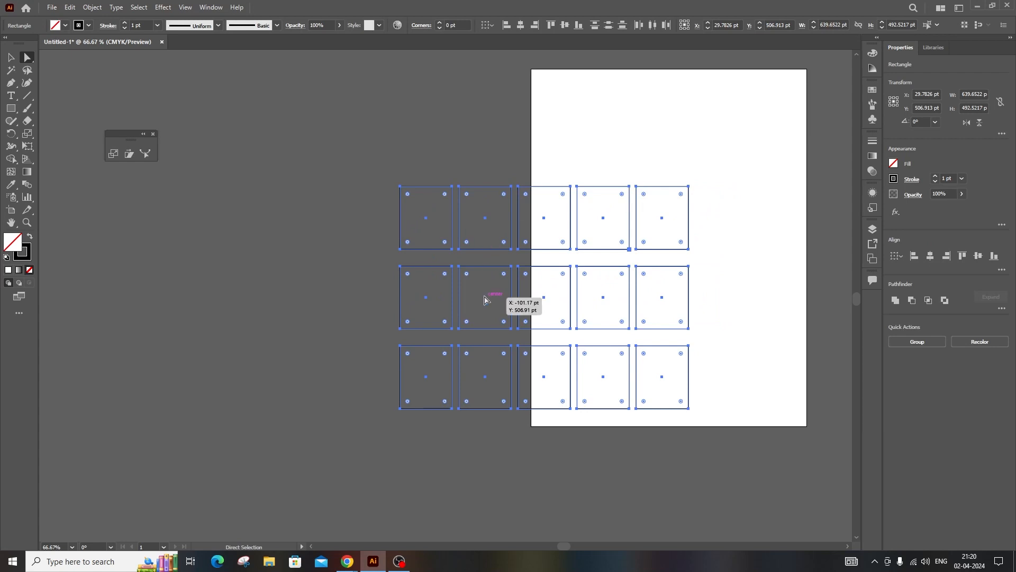
{"action": "left_click_drag", "start_coordinate": [485, 300], "coordinate": [289, 295]}
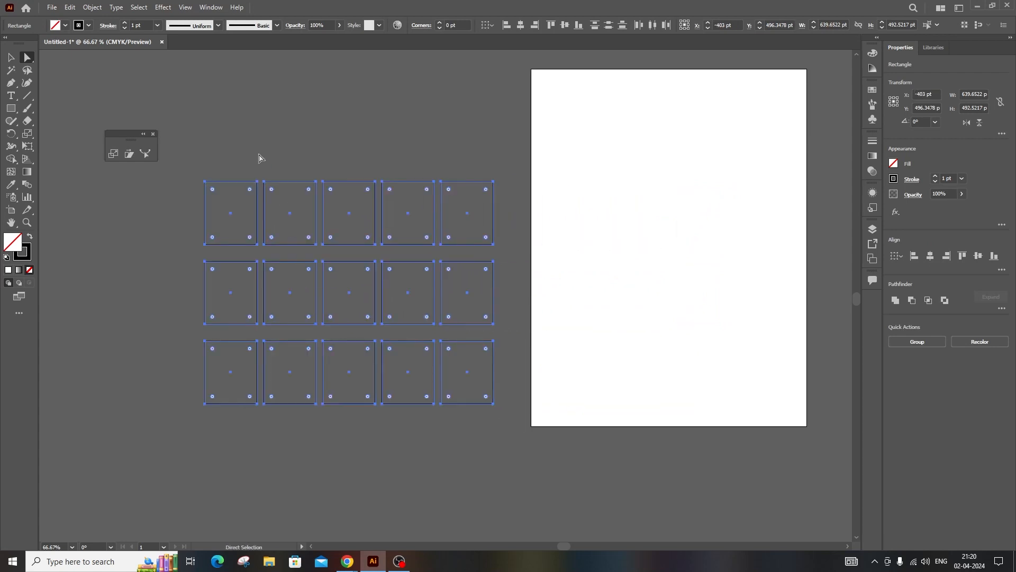
Shear the whole grid horizontally about its centre so its top row leans right and the grid spans about 1004 pt wide
{"action": "left_click", "coordinate": [129, 154]}
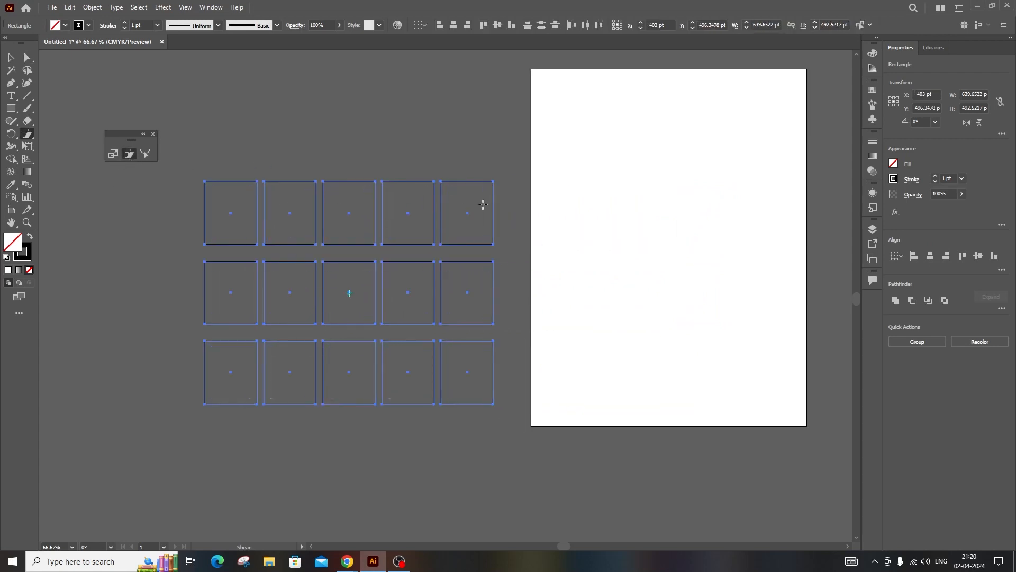
{"action": "left_click_drag", "start_coordinate": [497, 187], "coordinate": [575, 183]}
{"action": "left_click", "coordinate": [11, 57]}
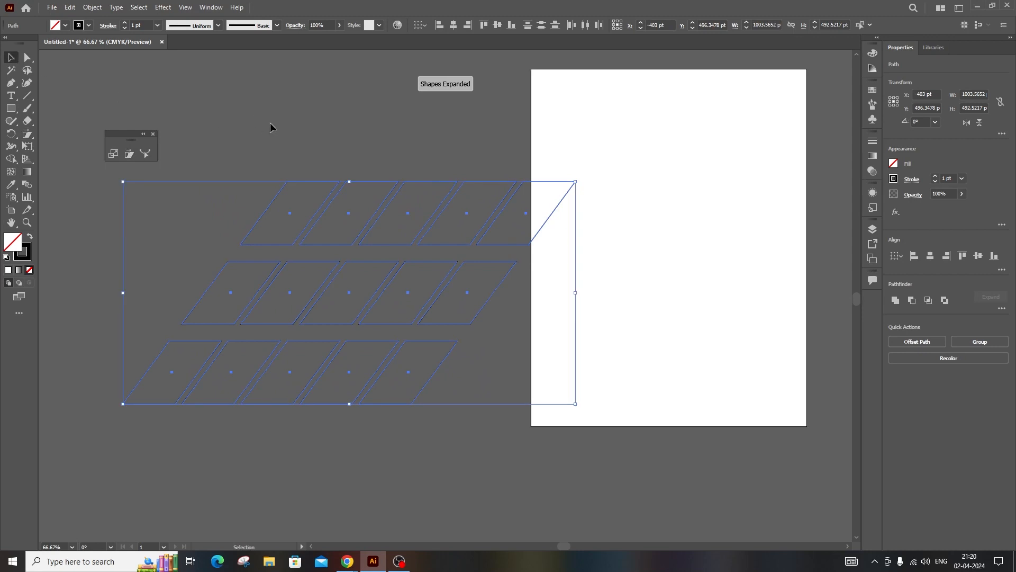
Delete all the sheared parallelograms from the canvas
{"action": "left_click_drag", "start_coordinate": [271, 124], "coordinate": [487, 411]}
{"action": "left_click", "coordinate": [196, 318]}
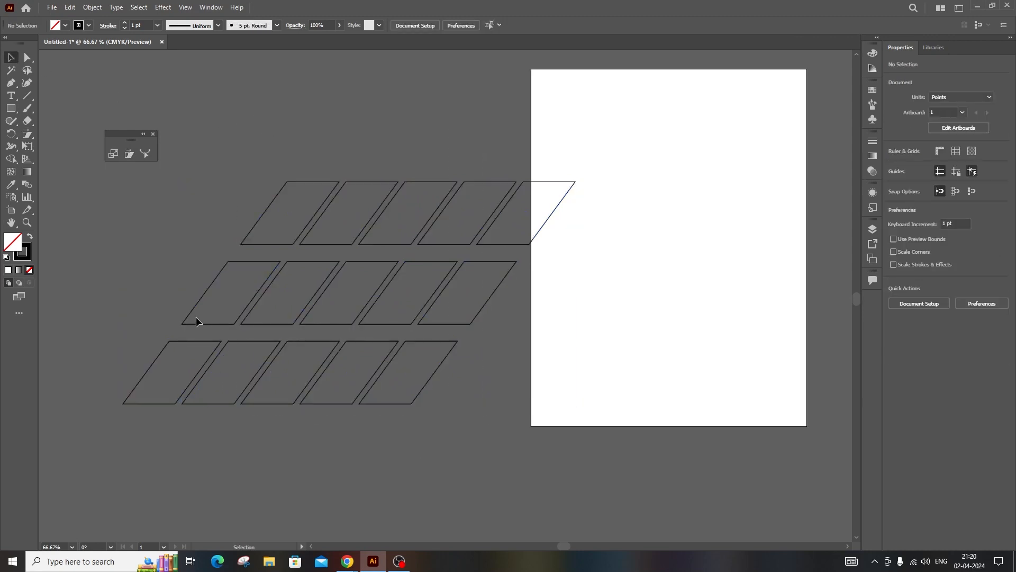
{"action": "key", "text": "ctrl+a"}
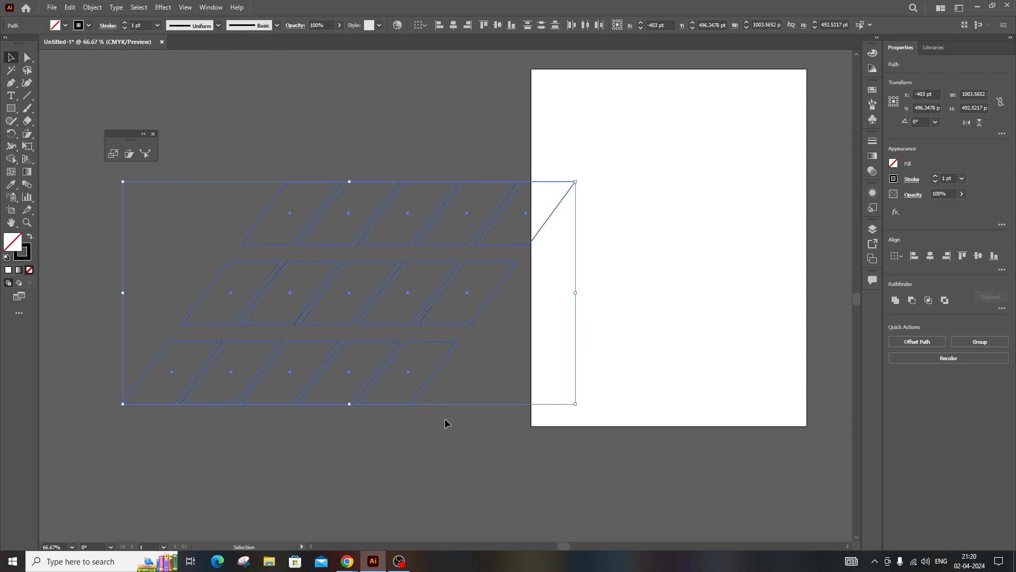
{"action": "key", "text": "Delete"}
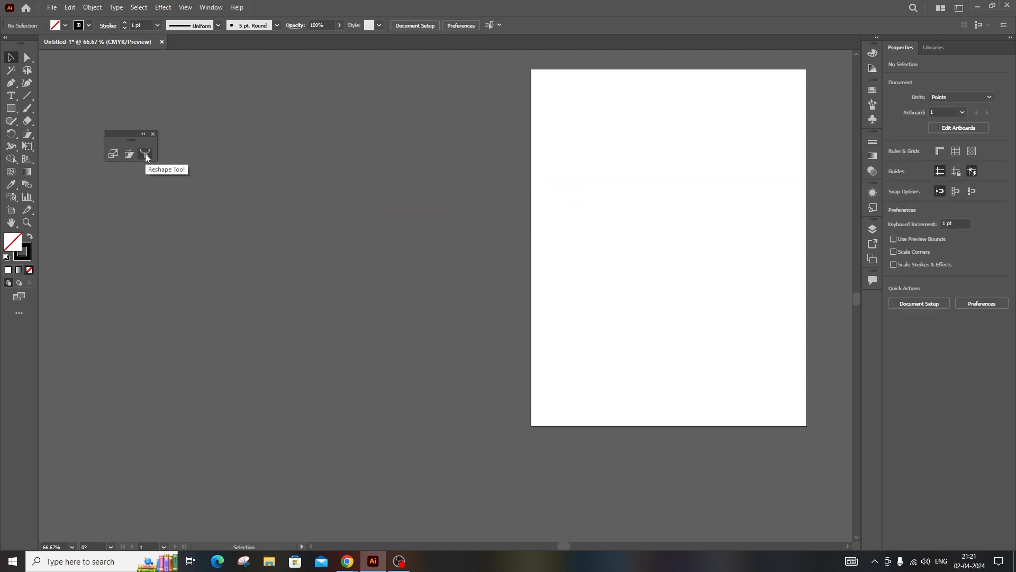
Draw a tall rectangle about 110 by 526 pt and add an anchor point near the top of its right edge
{"action": "left_click", "coordinate": [17, 108]}
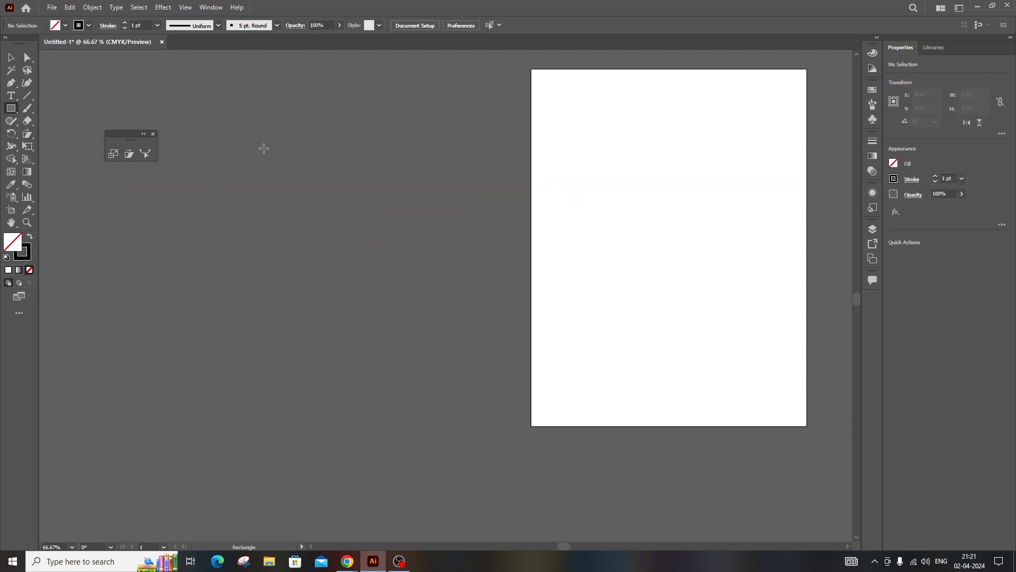
{"action": "mouse_move", "coordinate": [263, 148]}
{"action": "left_mouse_down"}
{"action": "mouse_move", "coordinate": [314, 280]}
{"action": "mouse_move", "coordinate": [314, 384]}
{"action": "left_mouse_up"}
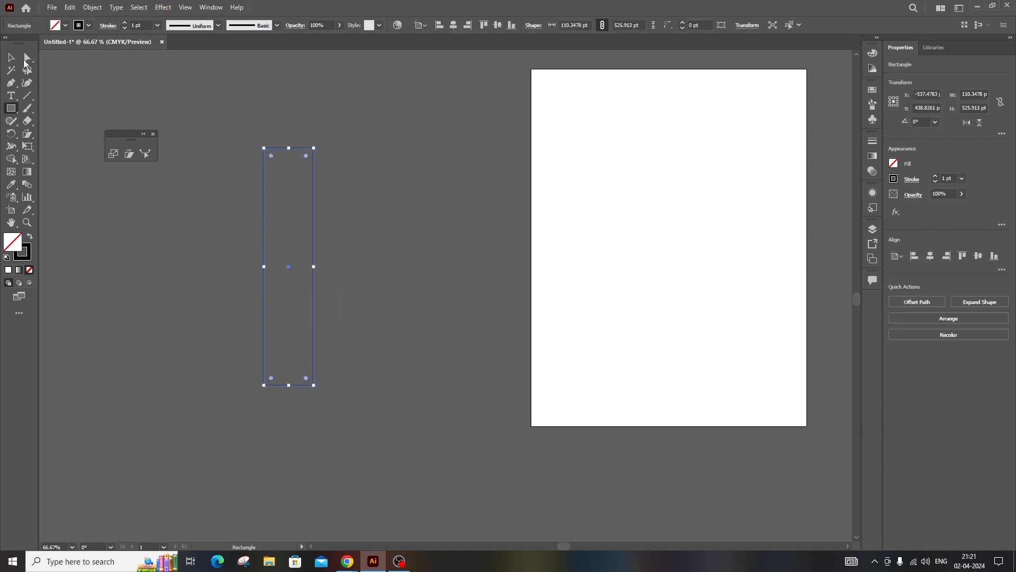
{"action": "left_click", "coordinate": [11, 84]}
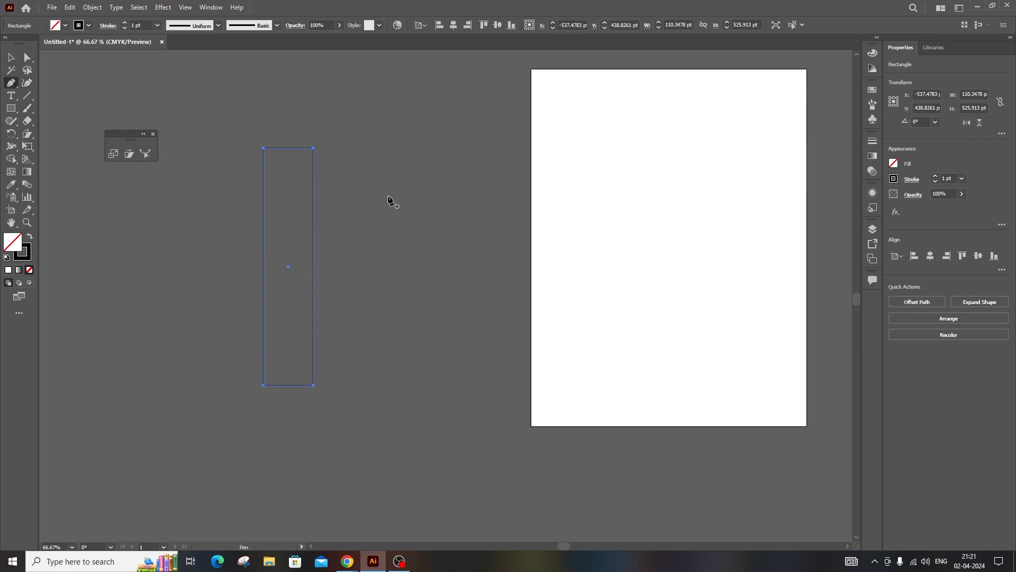
{"action": "left_click", "coordinate": [313, 176]}
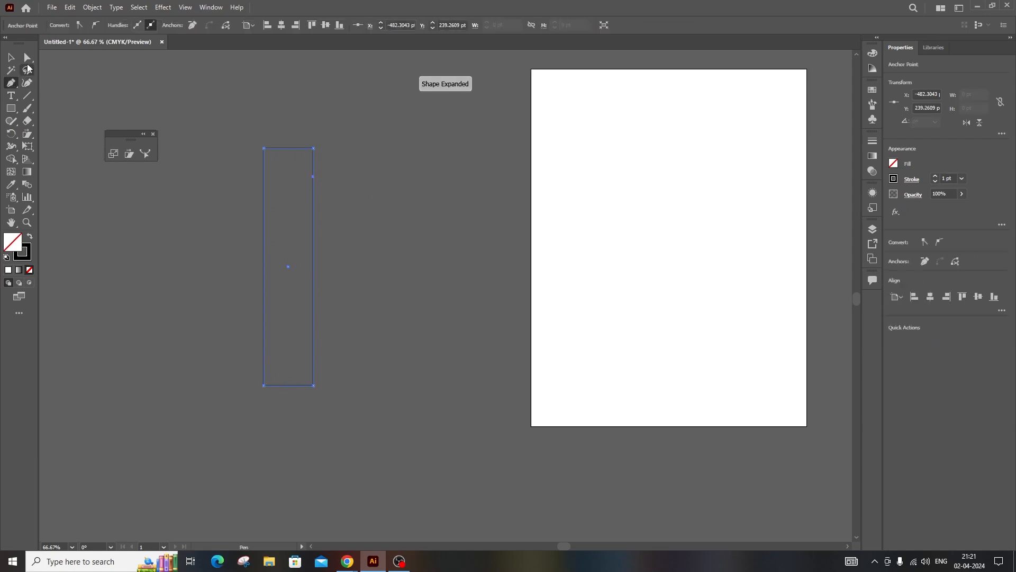
Pull the added anchor point about 32 pt outward, convert it to smooth, and extend its upper handle to round the shape's upper right corner
{"action": "left_click", "coordinate": [28, 57]}
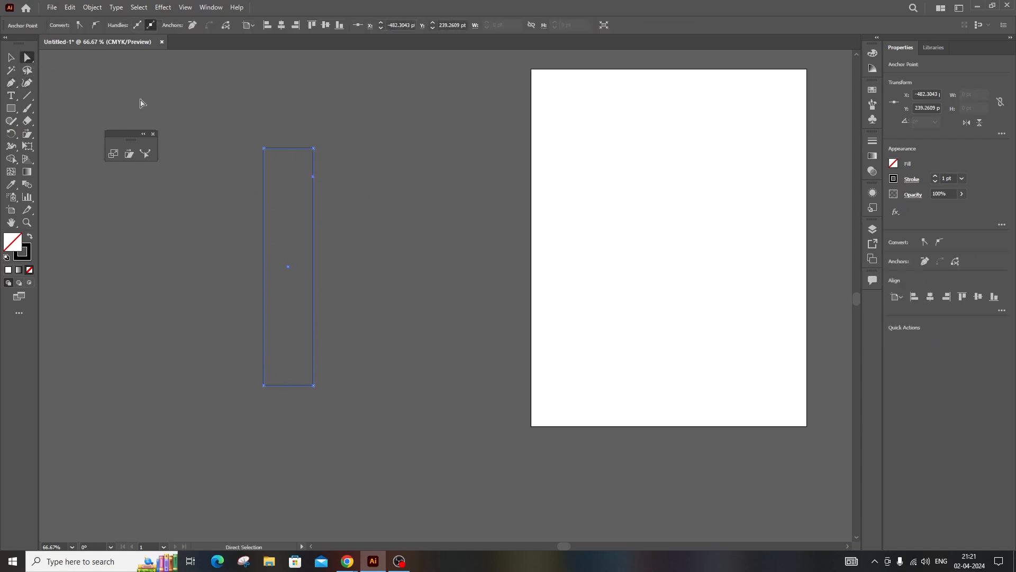
{"action": "left_click_drag", "start_coordinate": [313, 176], "coordinate": [328, 178]}
{"action": "left_click", "coordinate": [96, 26]}
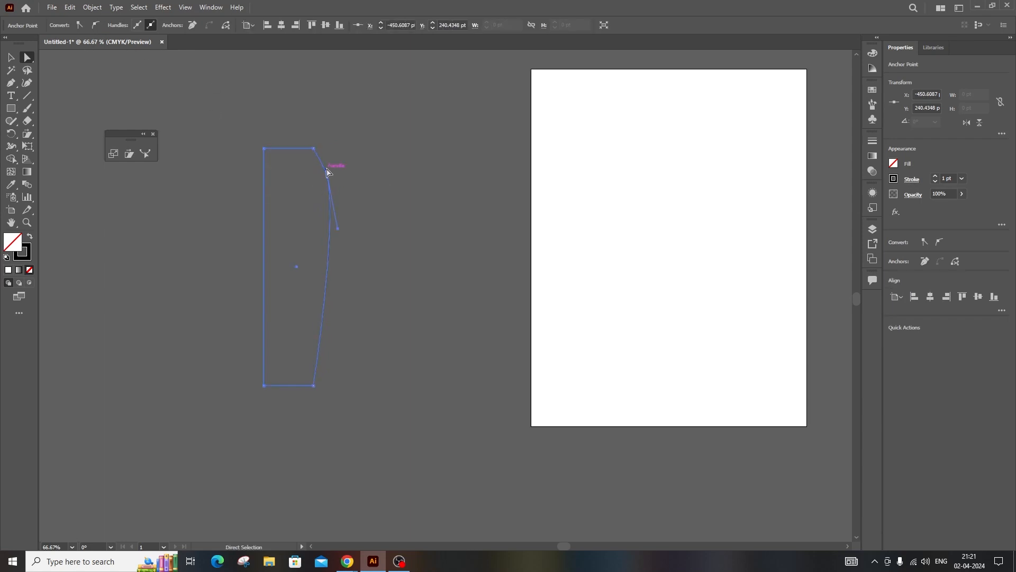
{"action": "left_click_drag", "start_coordinate": [327, 172], "coordinate": [327, 156]}
{"action": "key", "text": "v"}
{"action": "left_click", "coordinate": [179, 157]}
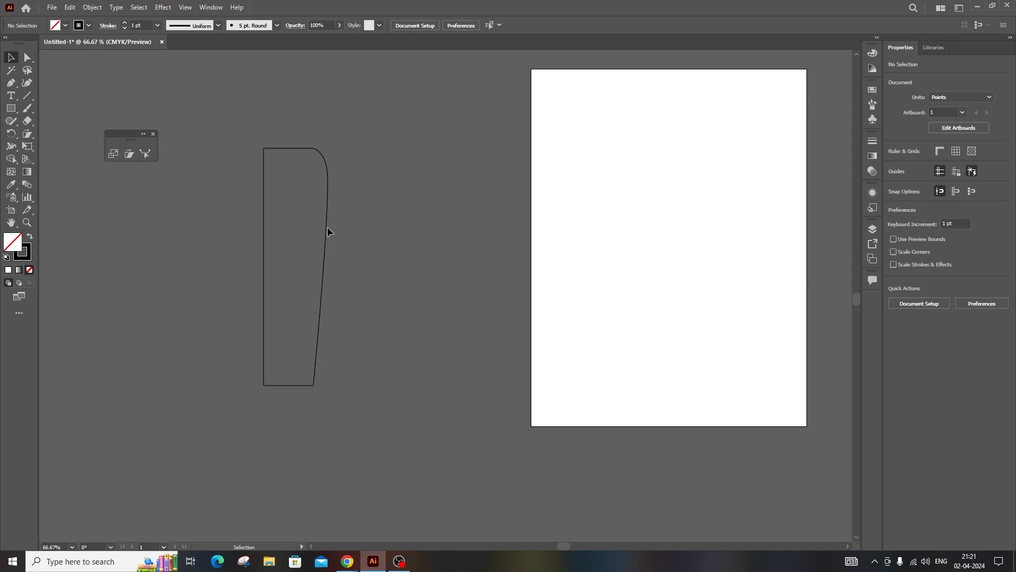
{"action": "left_click_drag", "start_coordinate": [428, 329], "coordinate": [324, 224]}
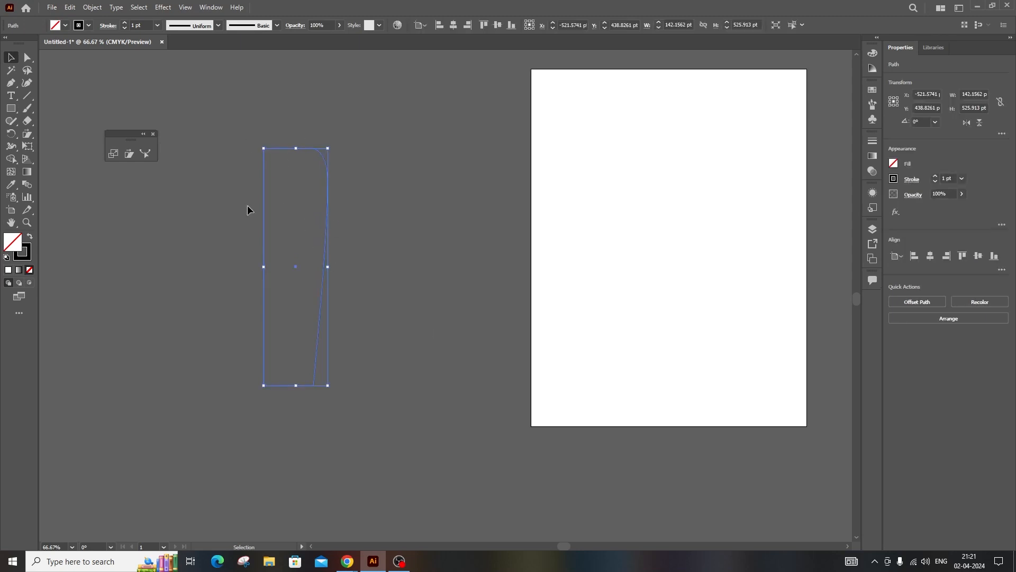
{"action": "left_click", "coordinate": [194, 168]}
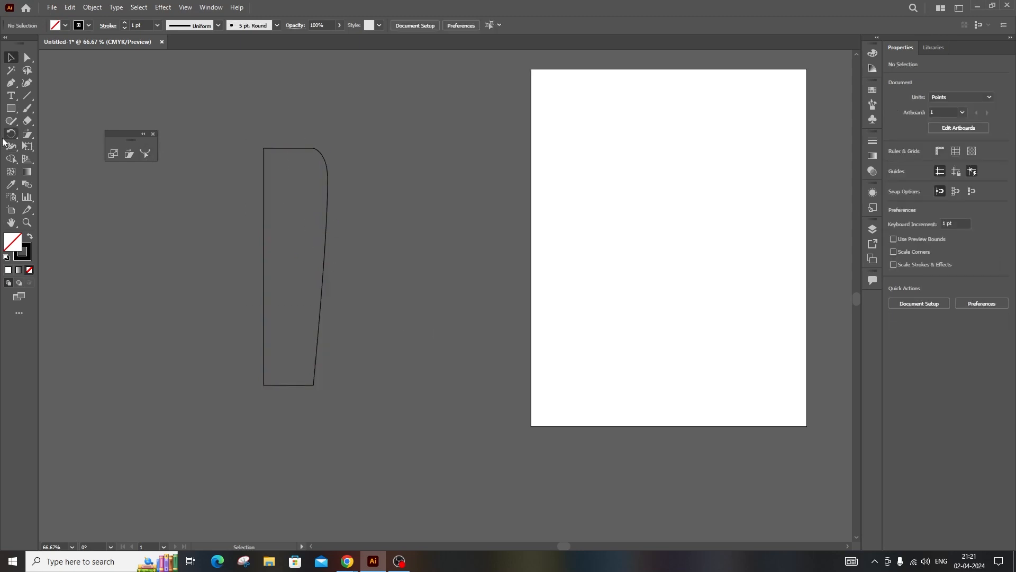
Draw a second tall rectangle about 115 by 536 pt beside the first shape and select its right edge for editing
{"action": "left_click", "coordinate": [11, 108]}
{"action": "left_click_drag", "start_coordinate": [364, 143], "coordinate": [417, 385]}
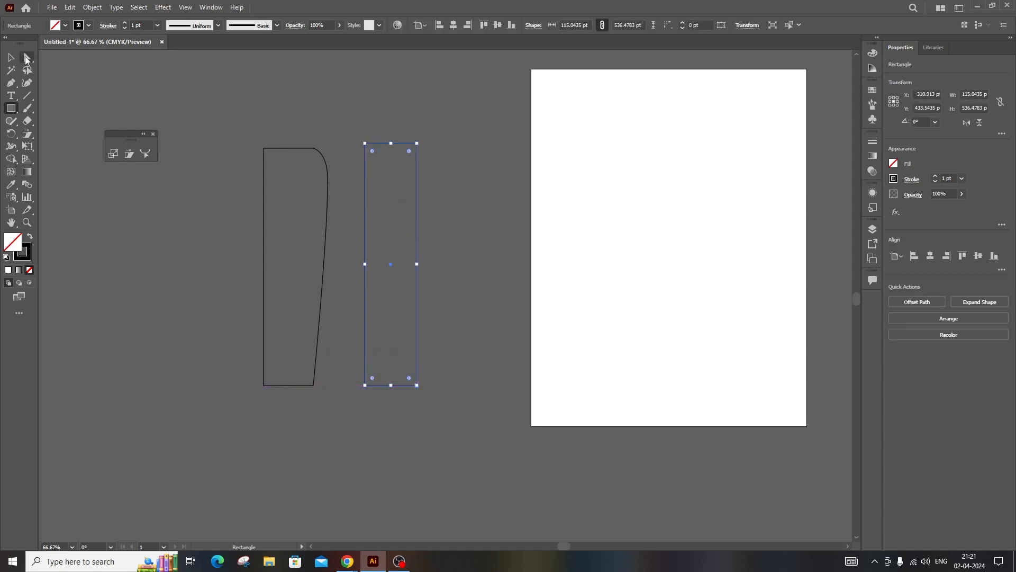
{"action": "left_click", "coordinate": [27, 58]}
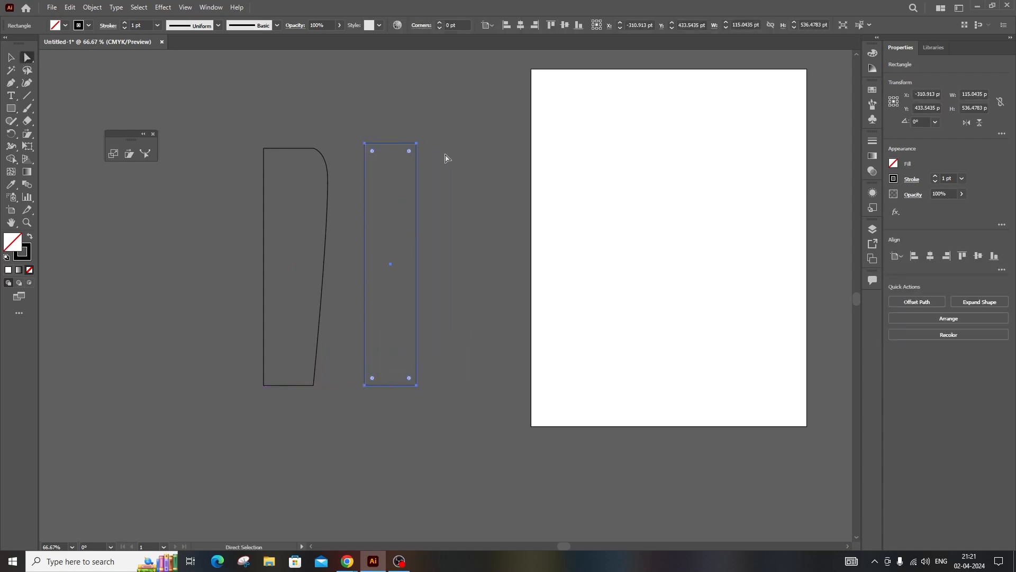
{"action": "left_click_drag", "start_coordinate": [444, 153], "coordinate": [416, 176]}
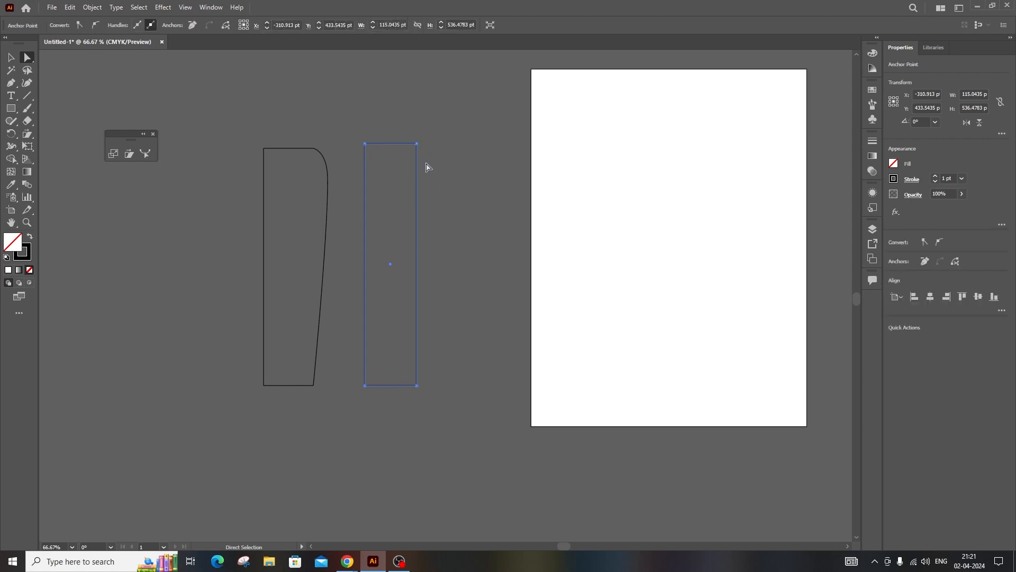
{"action": "left_click", "coordinate": [449, 158]}
{"action": "left_click", "coordinate": [417, 151]}
Bulge the second rectangle's right edge about 47 pt outward near its top with the Reshape tool
{"action": "left_click", "coordinate": [145, 157]}
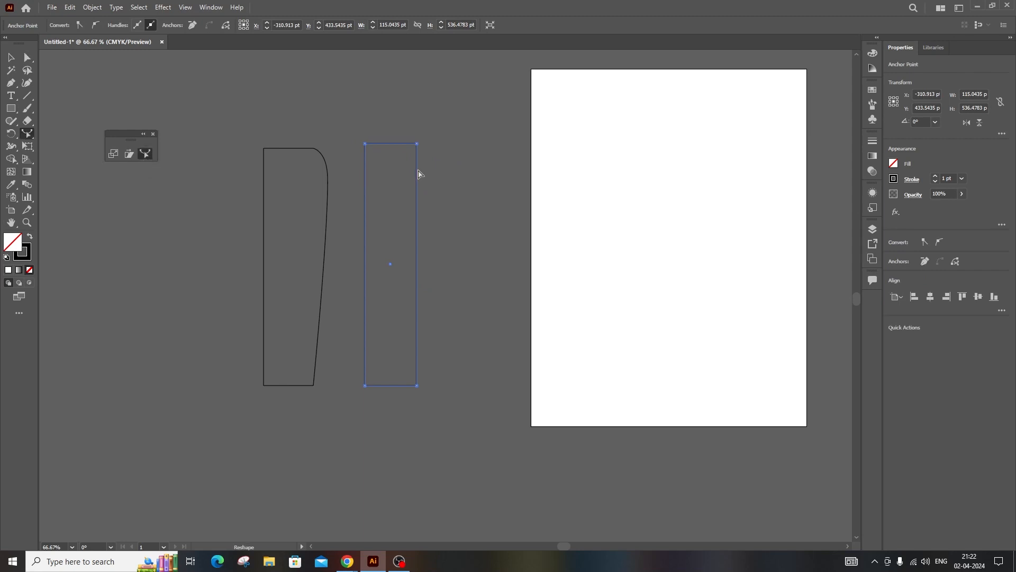
{"action": "left_click_drag", "start_coordinate": [416, 173], "coordinate": [436, 176]}
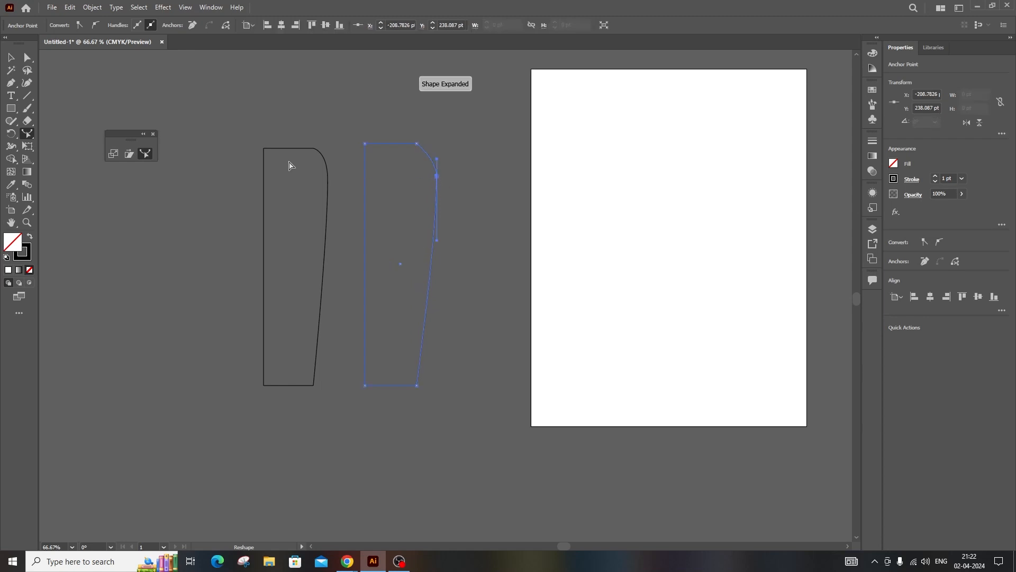
{"action": "left_click", "coordinate": [11, 58]}
{"action": "left_click", "coordinate": [265, 153]}
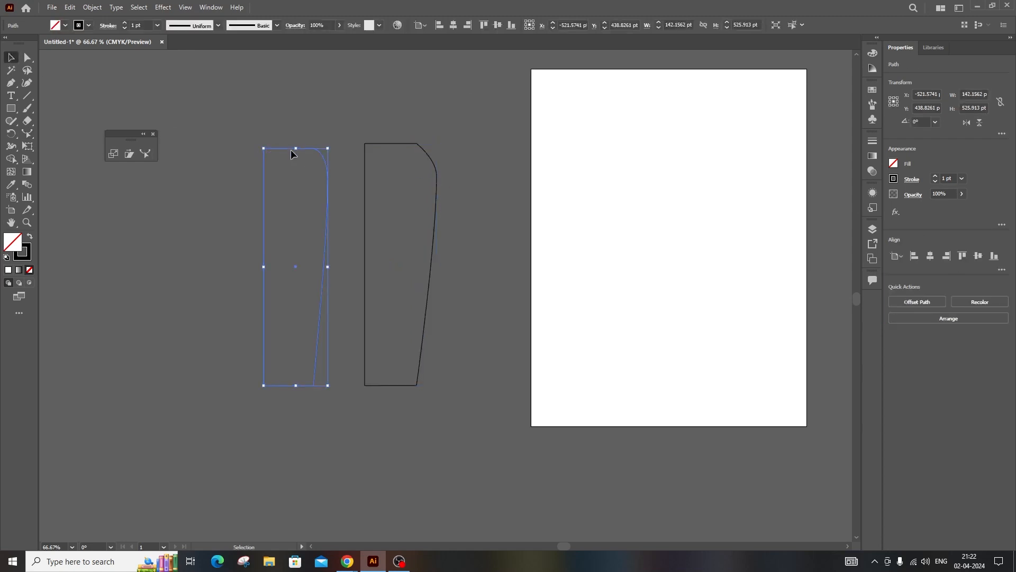
{"action": "left_click", "coordinate": [343, 184]}
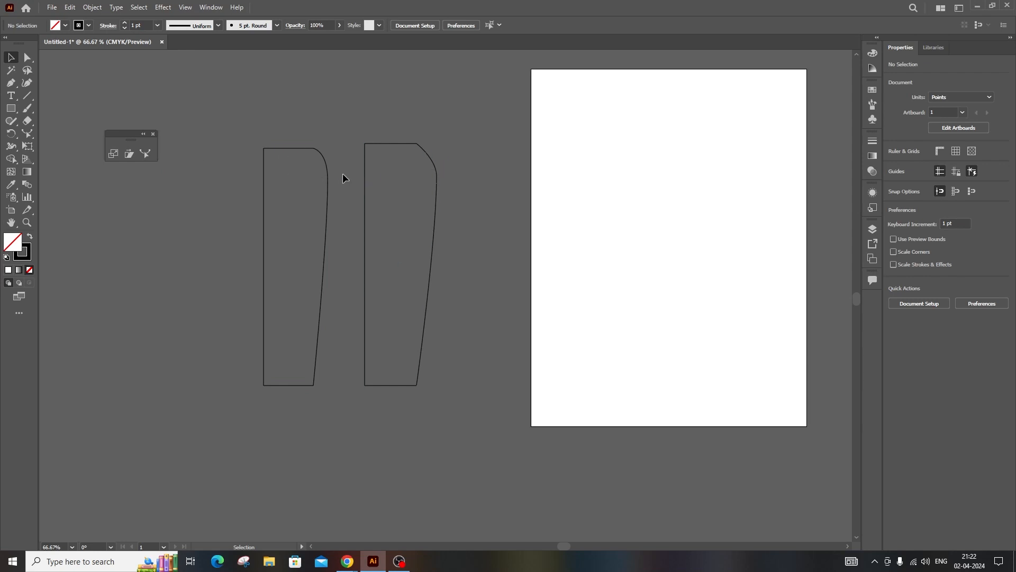
Replace both shapes with a narrow vertical rectangle about 67 by 426 pt with a black fill and no stroke
{"action": "left_click", "coordinate": [27, 57]}
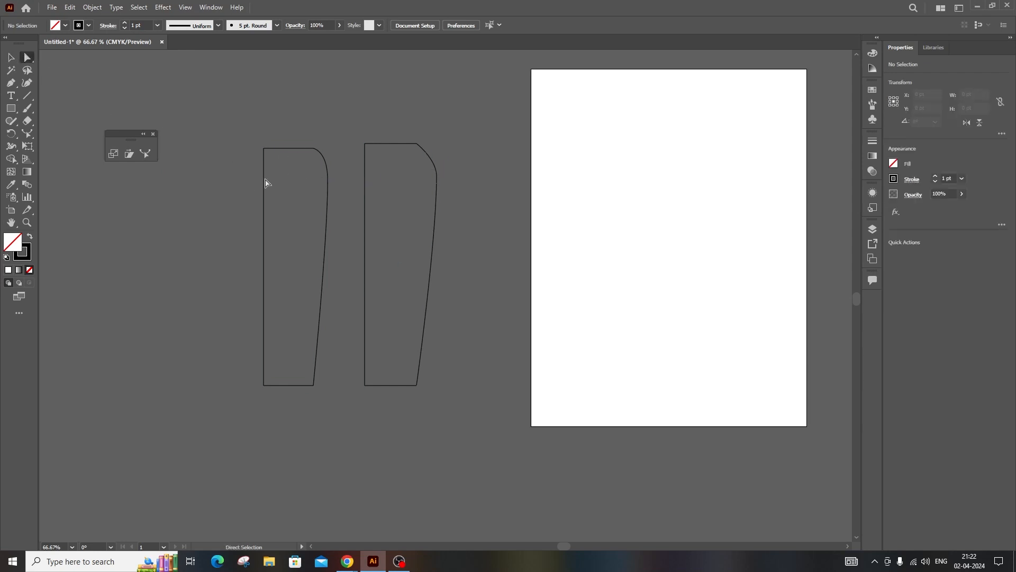
{"action": "left_click", "coordinate": [272, 205]}
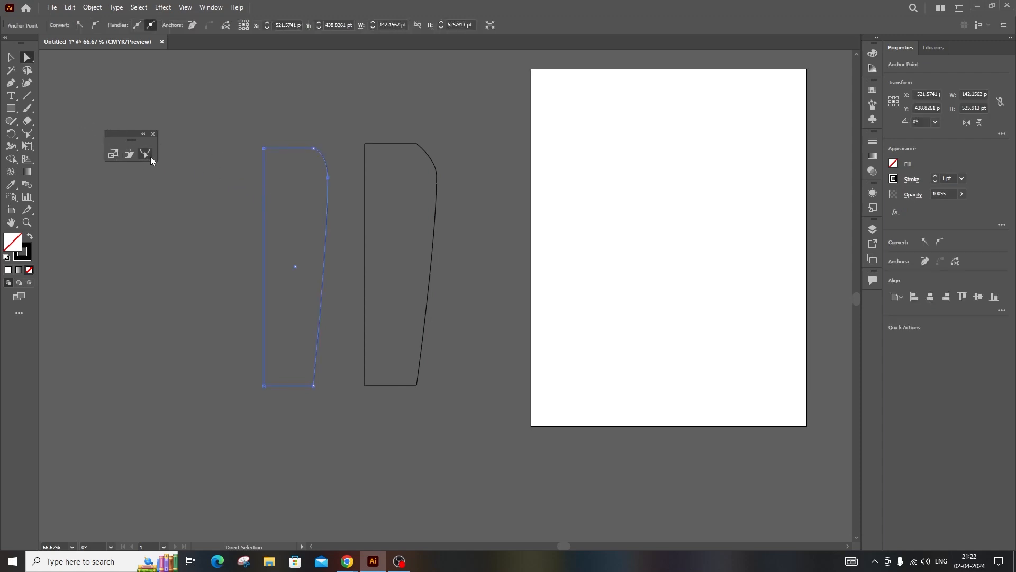
{"action": "mouse_move", "coordinate": [209, 146]}
{"action": "left_mouse_down"}
{"action": "mouse_move", "coordinate": [236, 186]}
{"action": "mouse_move", "coordinate": [238, 337]}
{"action": "left_mouse_up"}
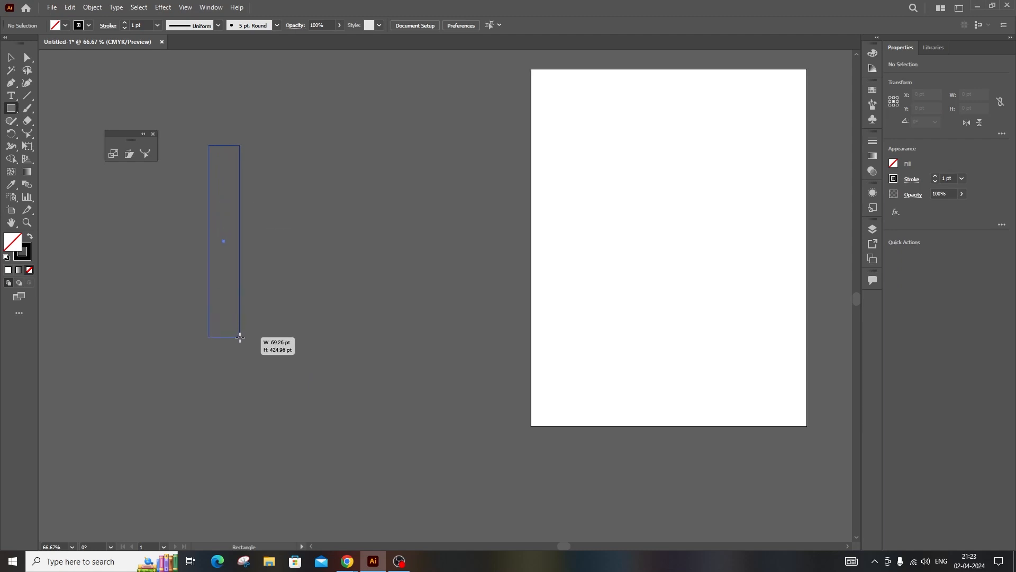
{"action": "left_click", "coordinate": [29, 236]}
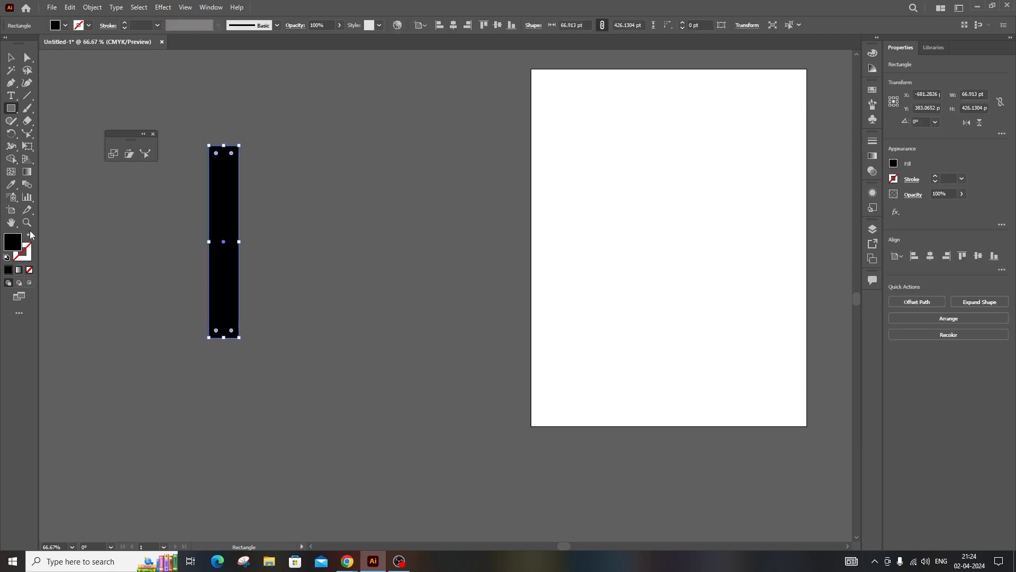
{"action": "key", "text": "v"}
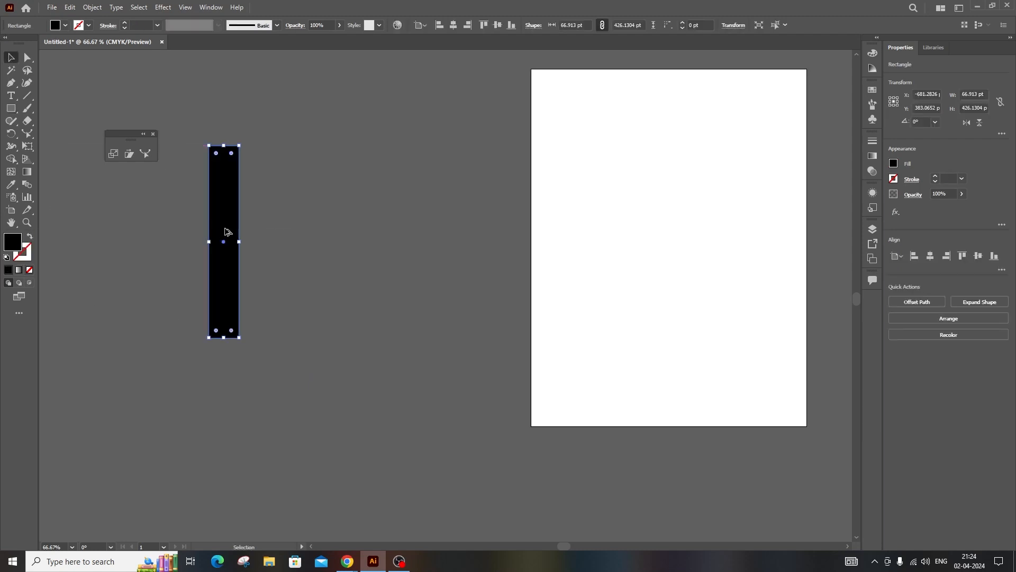
Copy the black bar about 106 pt to its right and repeat the duplication to form a row of four evenly spaced bars
{"action": "left_click_drag", "start_coordinate": [226, 228], "coordinate": [271, 228]}
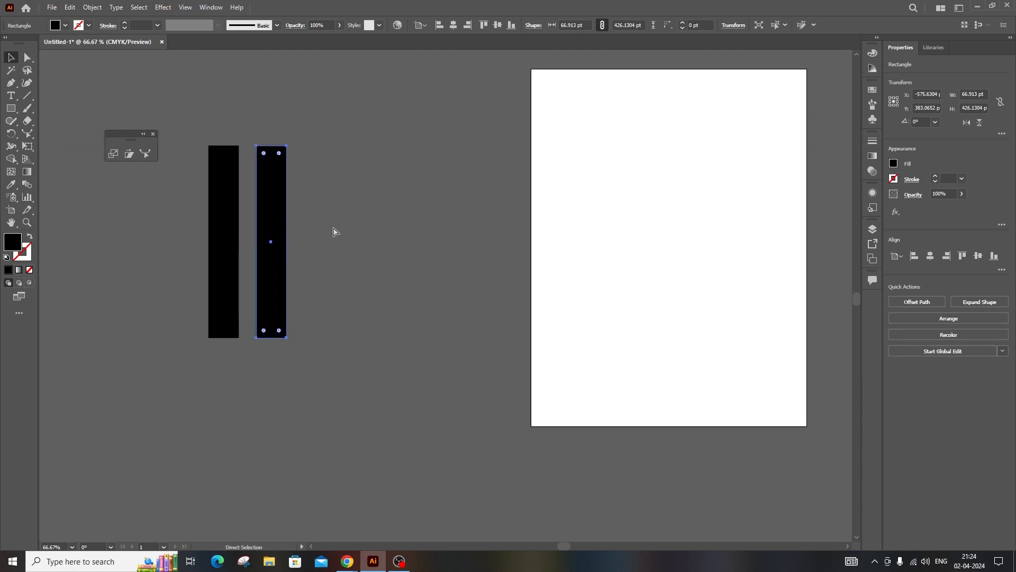
{"action": "key", "text": "ctrl+d"}
{"action": "key", "text": "ctrl+d"}
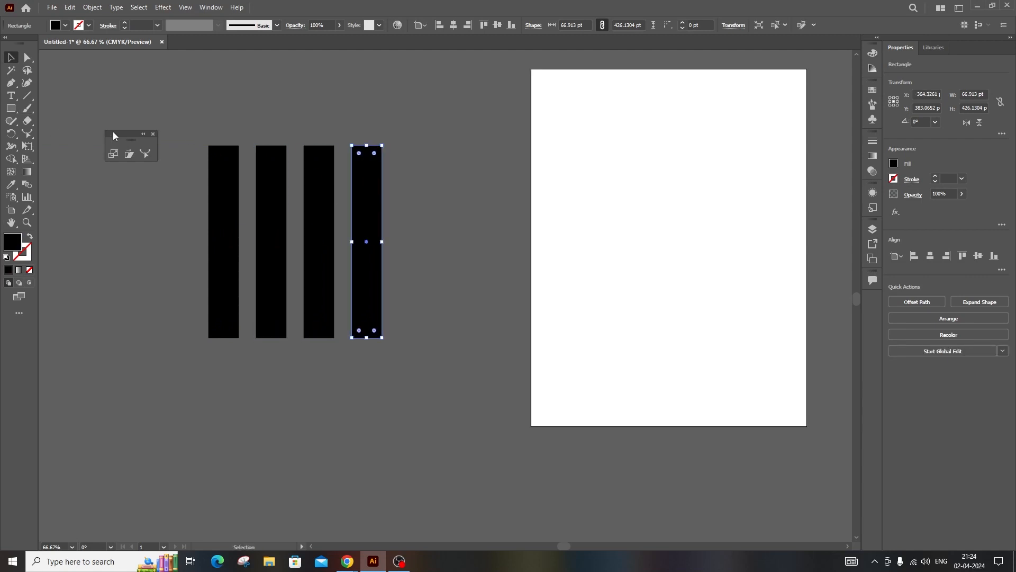
Select the upper anchor points of all four bars and scale them horizontally inward around their centre to taper the row
{"action": "left_click_drag", "start_coordinate": [113, 135], "coordinate": [99, 135]}
{"action": "left_click", "coordinate": [29, 62]}
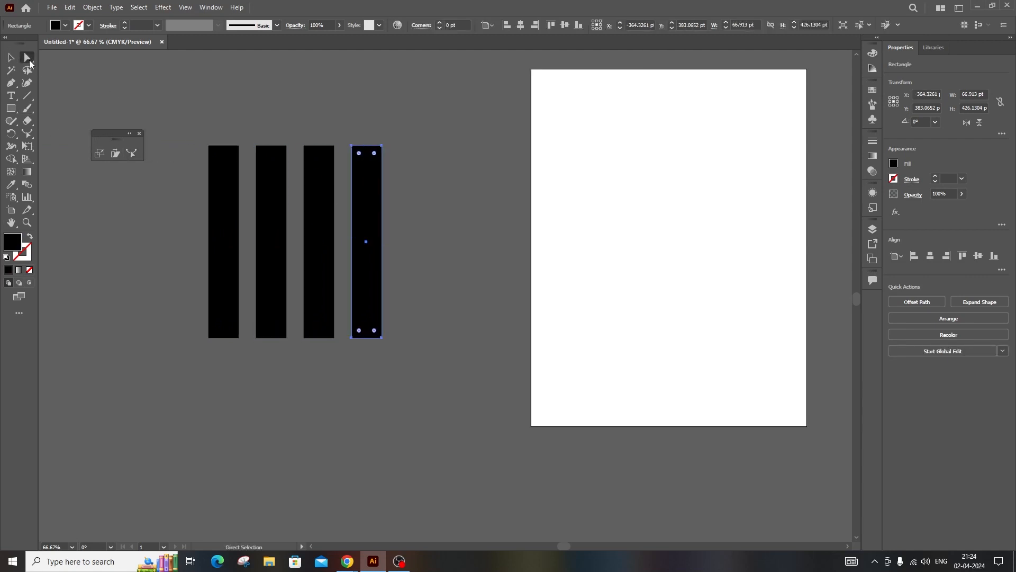
{"action": "left_click_drag", "start_coordinate": [205, 132], "coordinate": [400, 185]}
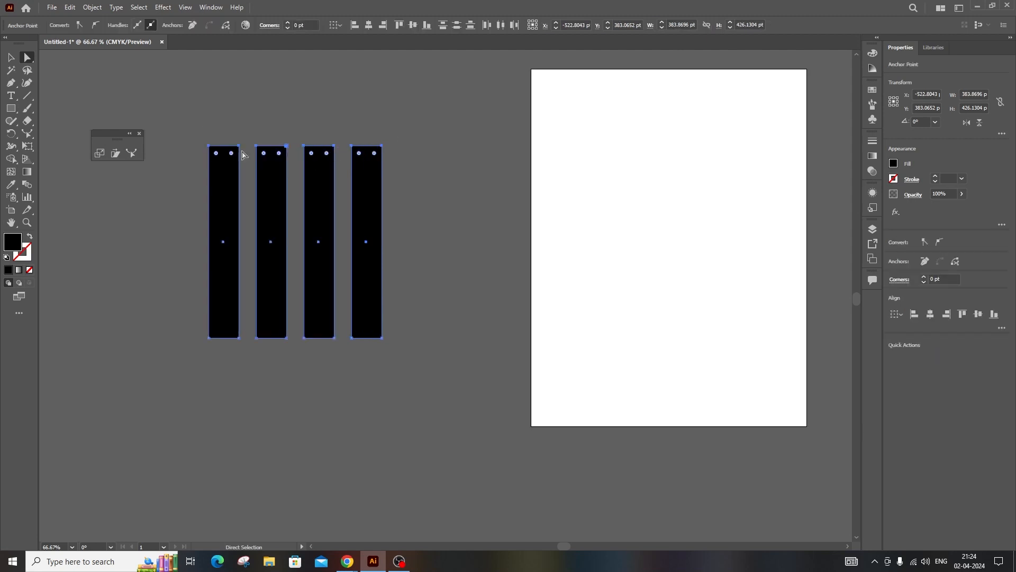
{"action": "left_click", "coordinate": [100, 157]}
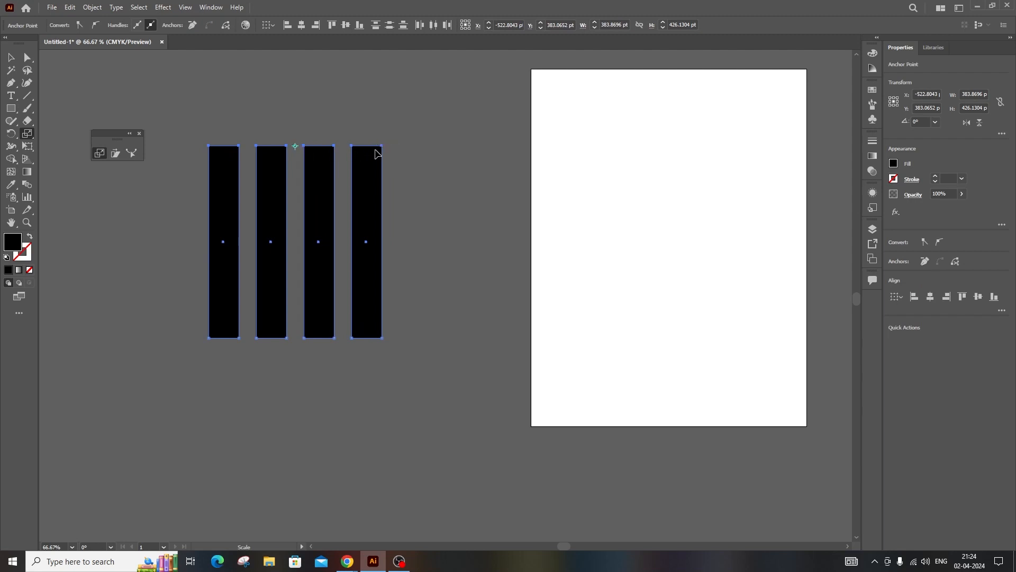
{"action": "left_click_drag", "start_coordinate": [384, 148], "coordinate": [316, 154]}
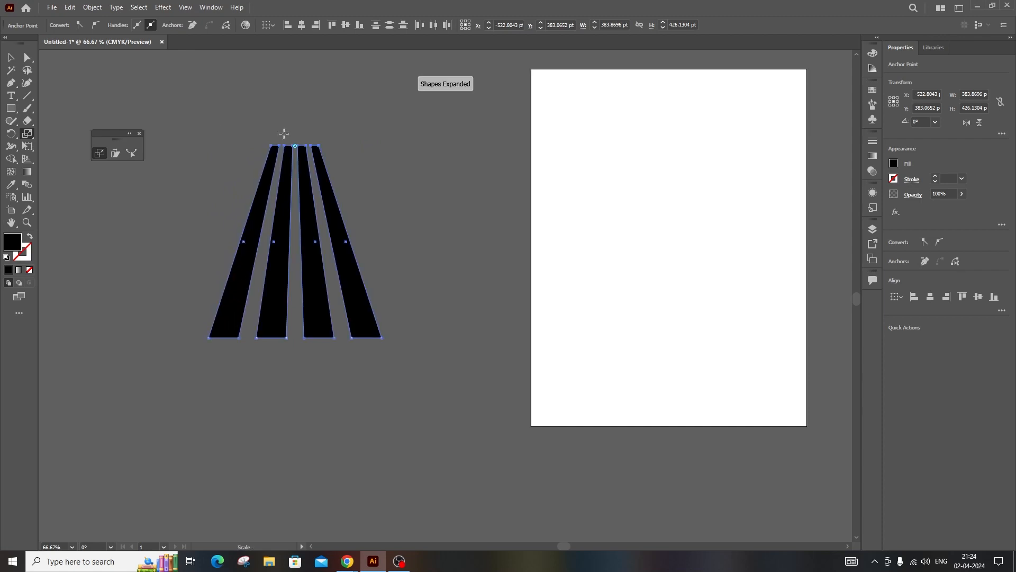
{"action": "left_click", "coordinate": [11, 57]}
{"action": "left_click", "coordinate": [410, 288]}
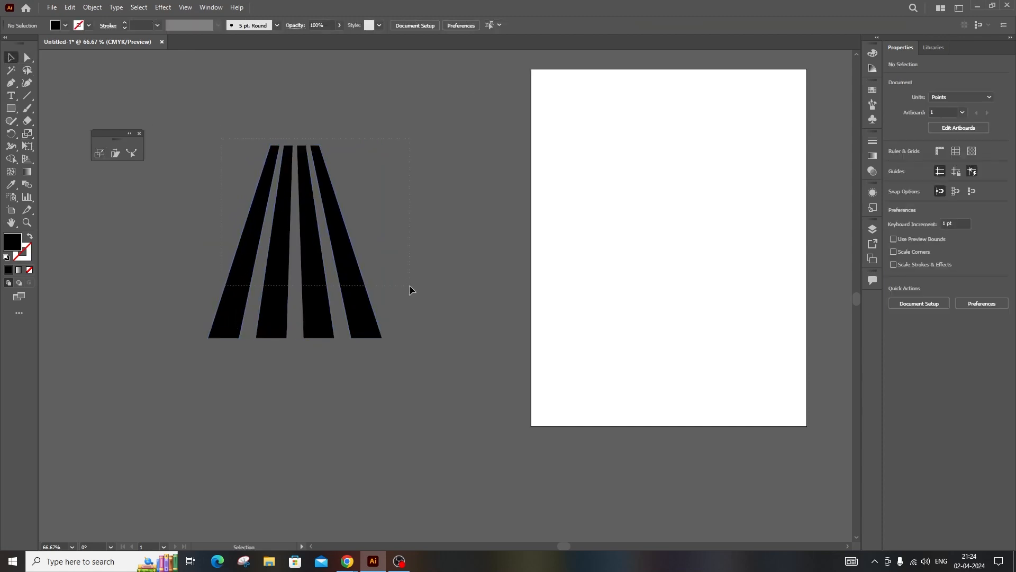
Try moving the tapered bars down and to the left, and undo both the move and the taper
{"action": "left_click", "coordinate": [315, 266]}
{"action": "left_click_drag", "start_coordinate": [316, 265], "coordinate": [174, 341]}
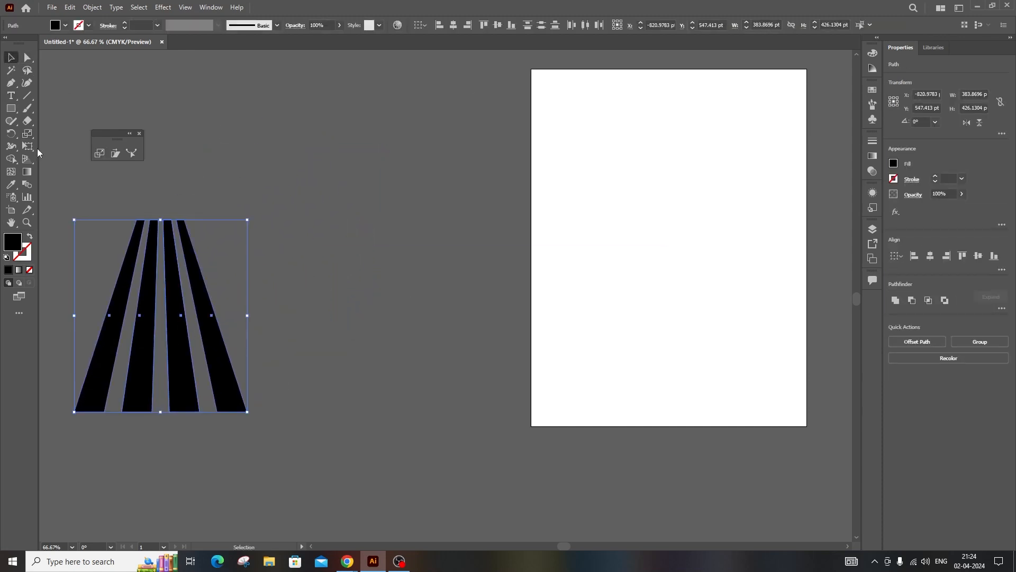
{"action": "key", "text": "ctrl+z"}
{"action": "key", "text": "ctrl+z"}
{"action": "key", "text": "ctrl+z"}
{"action": "key", "text": "ctrl+z"}
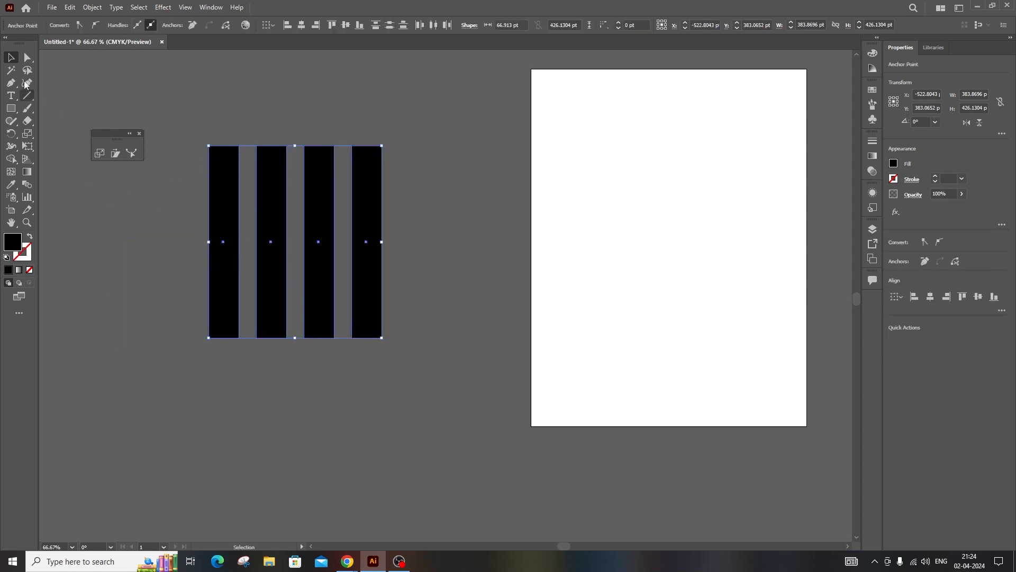
Select all four bars and narrow their upper ends symmetrically to about a third of the width with Free Transform's Perspective Distort
{"action": "left_click", "coordinate": [12, 59]}
{"action": "left_click", "coordinate": [214, 192]}
{"action": "left_click", "coordinate": [191, 132]}
{"action": "left_click_drag", "start_coordinate": [190, 132], "coordinate": [475, 347]}
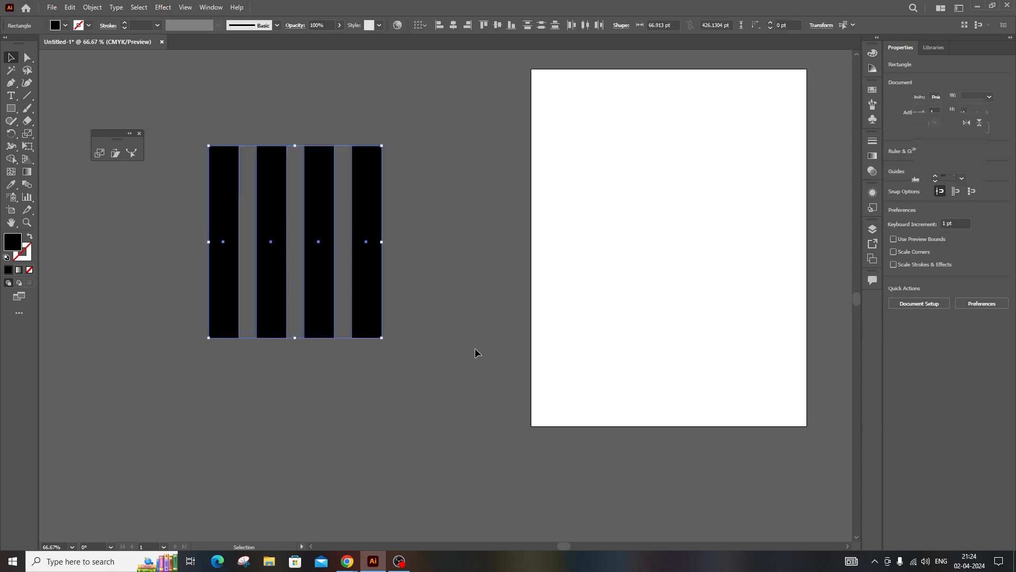
{"action": "left_click", "coordinate": [185, 154]}
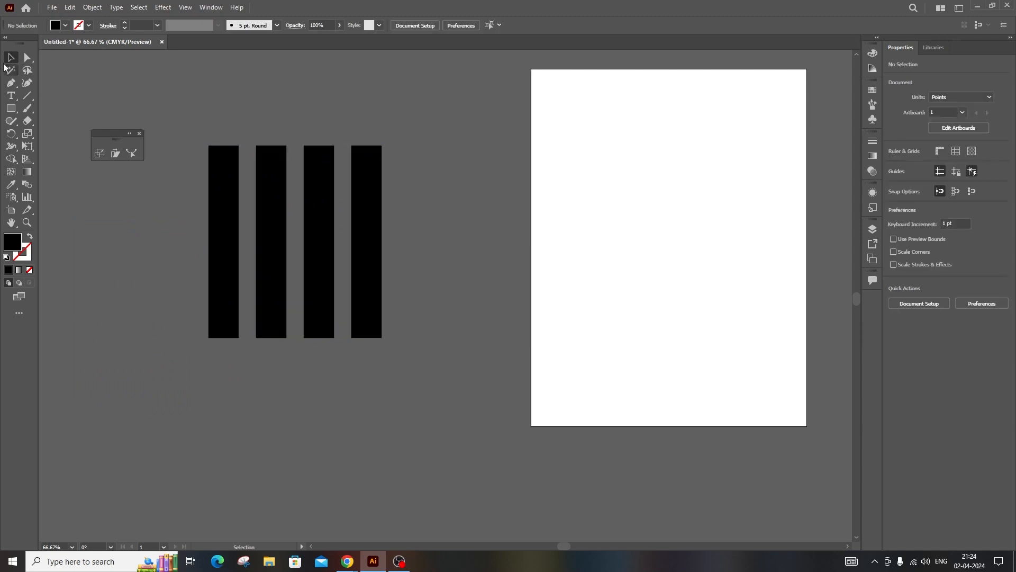
{"action": "left_click_drag", "start_coordinate": [186, 134], "coordinate": [394, 336]}
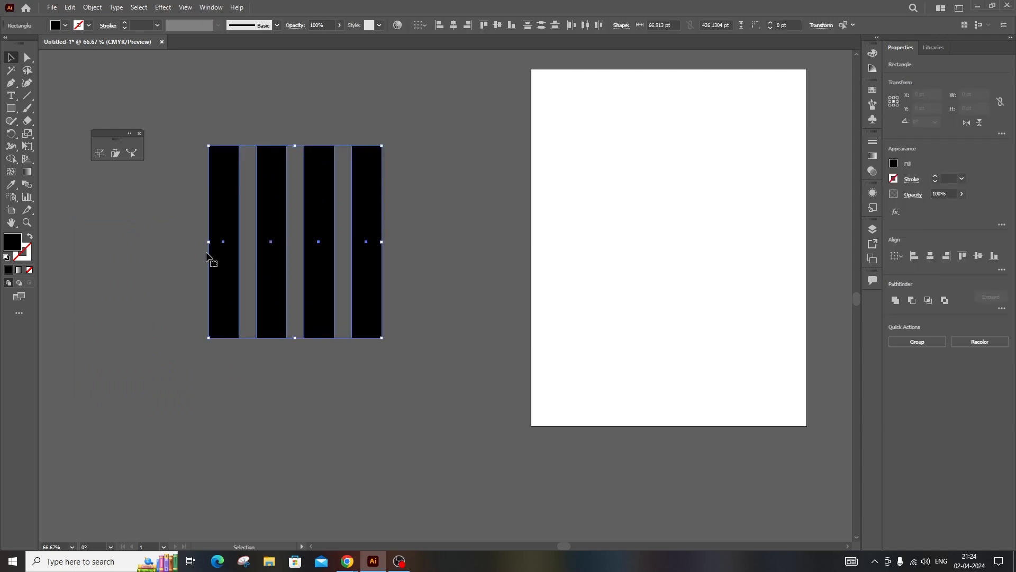
{"action": "left_click", "coordinate": [28, 145]}
{"action": "left_click", "coordinate": [76, 130]}
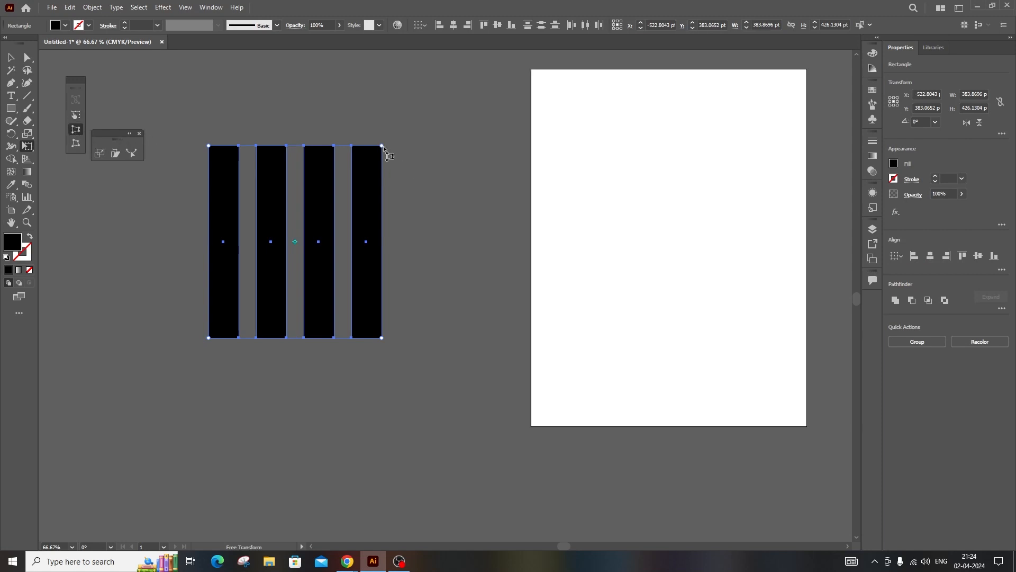
{"action": "left_click_drag", "start_coordinate": [382, 146], "coordinate": [324, 146]}
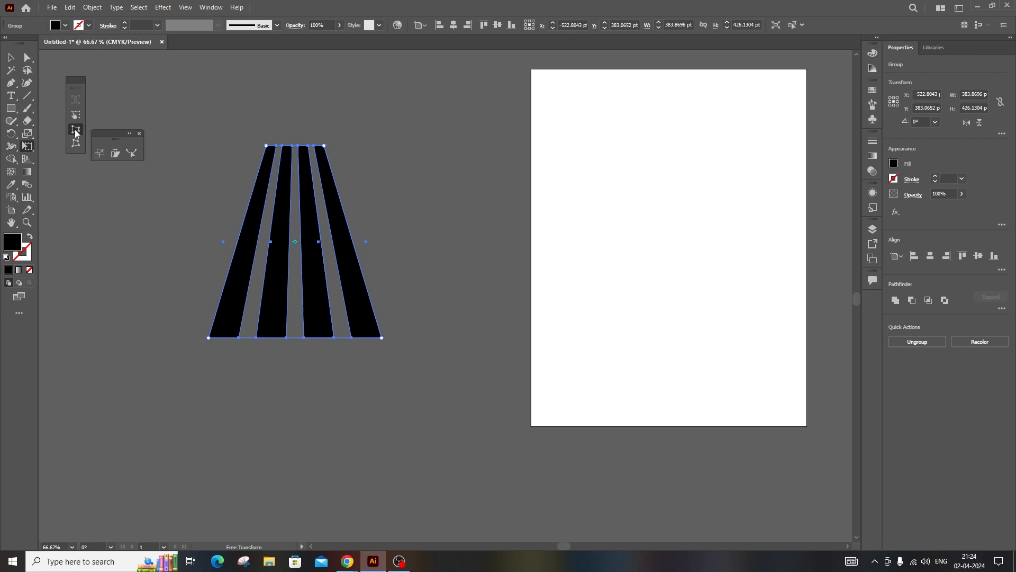
{"action": "left_click", "coordinate": [10, 58]}
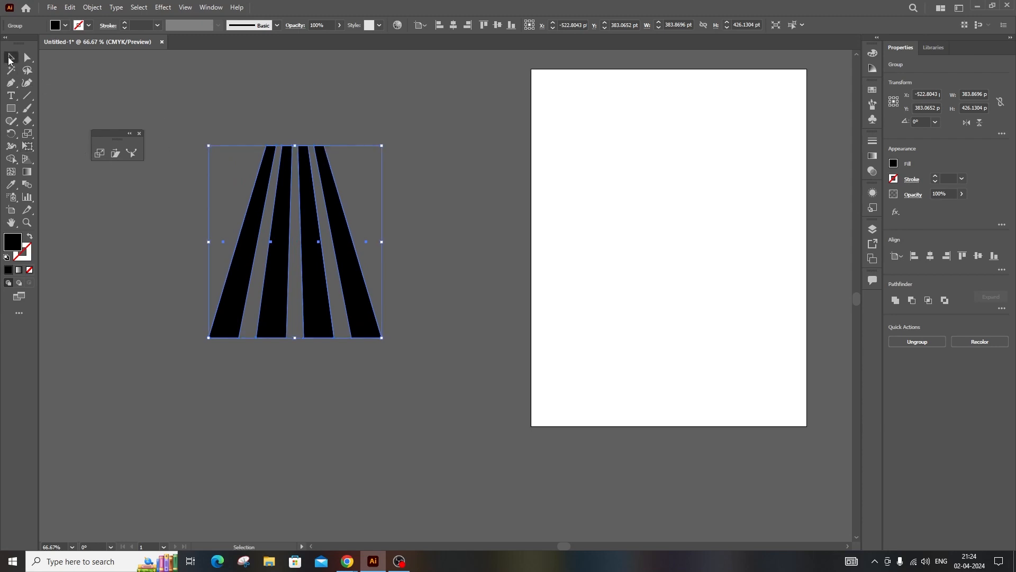
Select the whole group of tapered bars and delete it
{"action": "left_click", "coordinate": [220, 184]}
{"action": "key", "text": "s"}
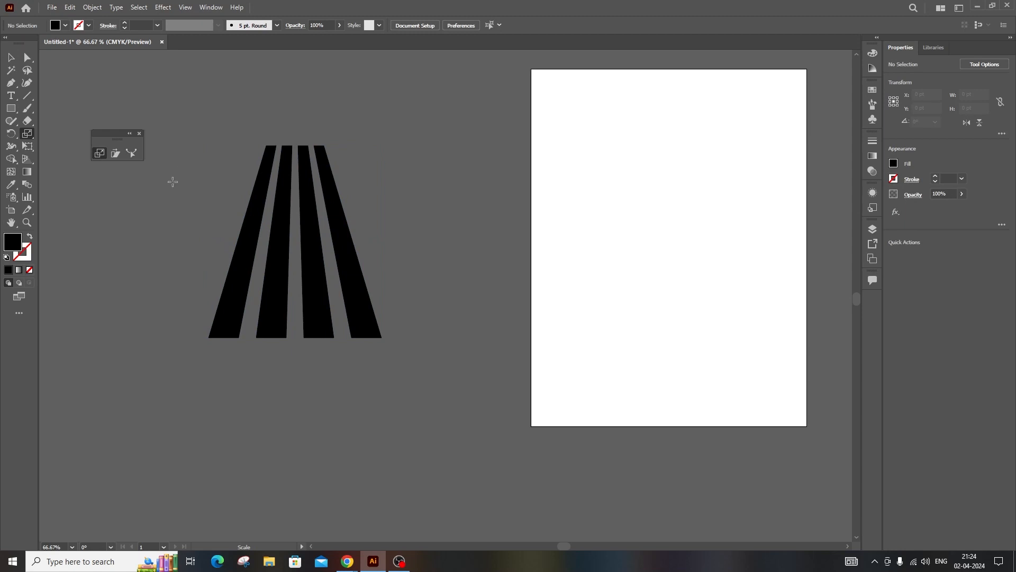
{"action": "left_click", "coordinate": [11, 60]}
{"action": "left_click_drag", "start_coordinate": [240, 166], "coordinate": [388, 291]}
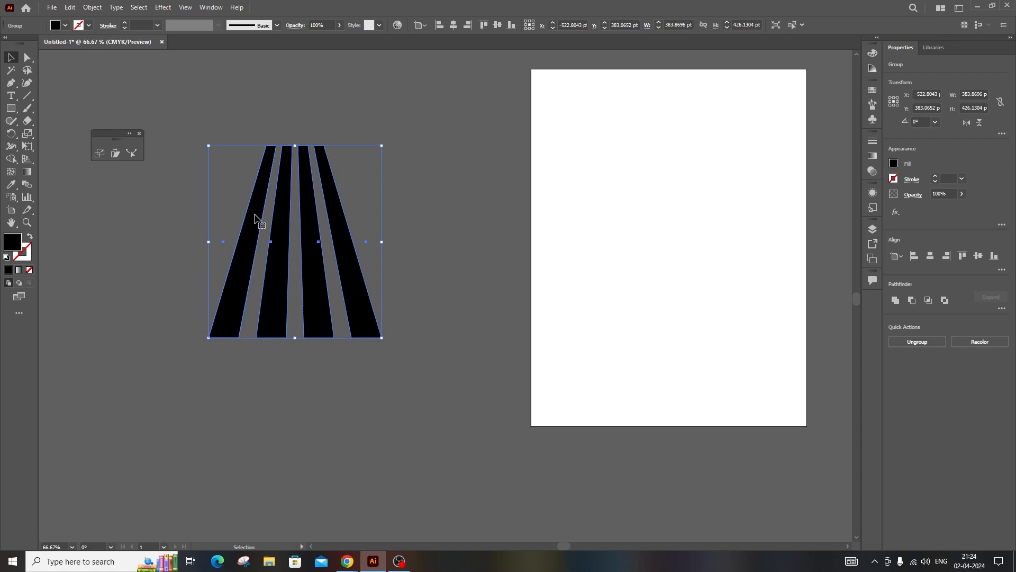
{"action": "key", "text": "Delete"}
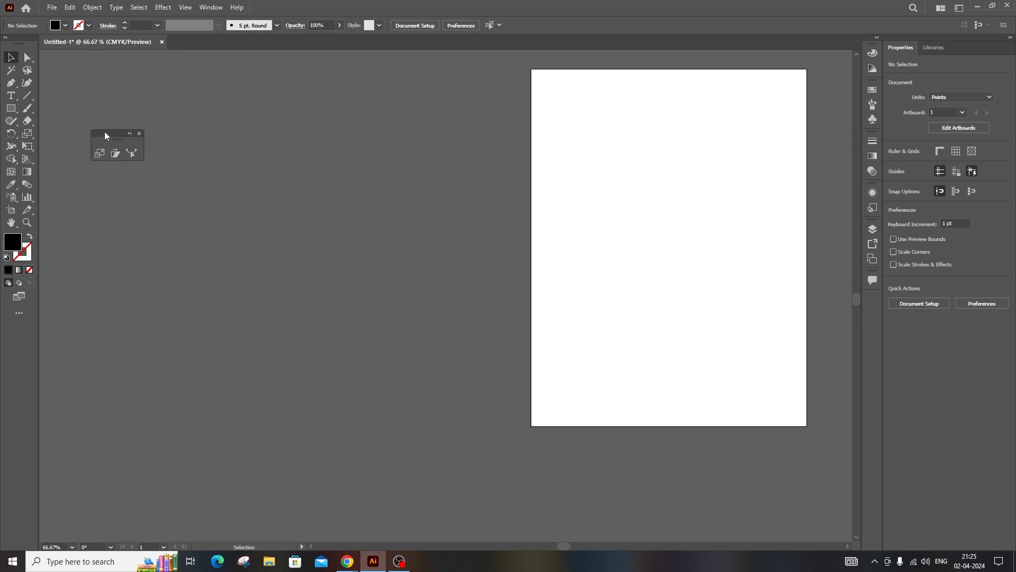
Draw a narrow vertical black rectangle about 73 by 472 pt beside the artboard
{"action": "left_click_drag", "start_coordinate": [106, 136], "coordinate": [102, 125]}
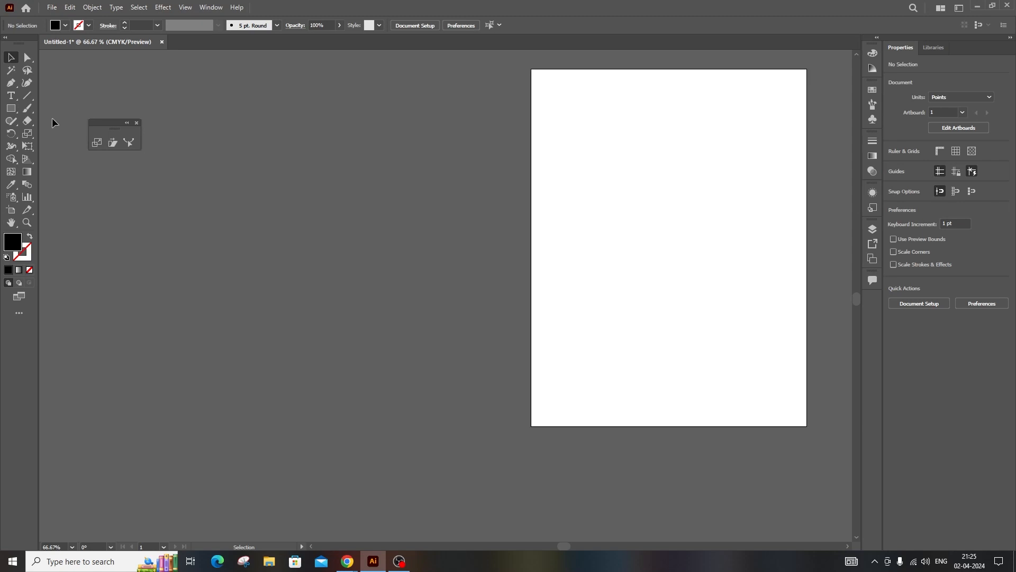
{"action": "left_click", "coordinate": [11, 108]}
{"action": "mouse_move", "coordinate": [195, 134]}
{"action": "left_mouse_down"}
{"action": "mouse_move", "coordinate": [227, 239]}
{"action": "mouse_move", "coordinate": [227, 346]}
{"action": "left_mouse_up"}
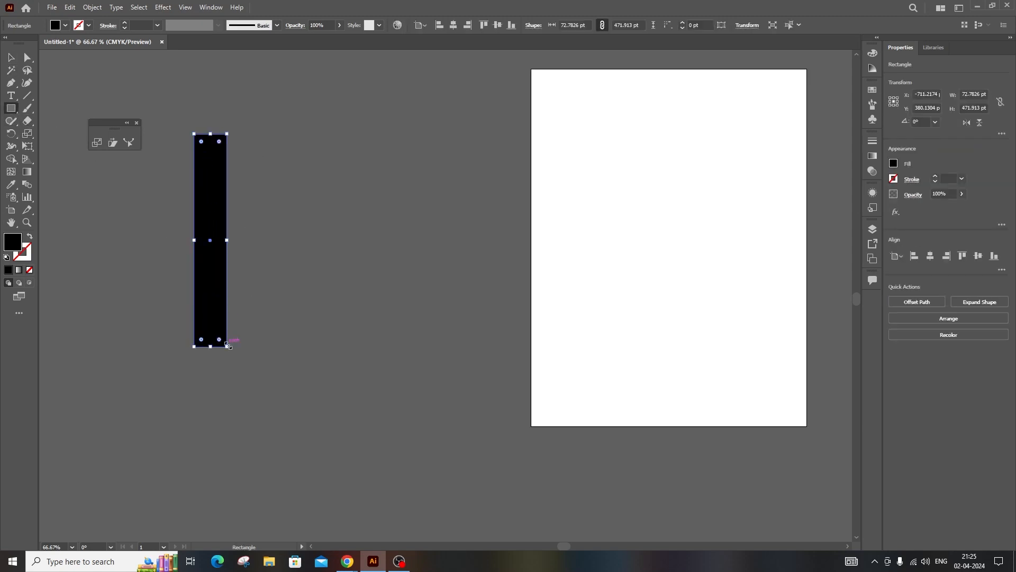
{"action": "left_click", "coordinate": [10, 57]}
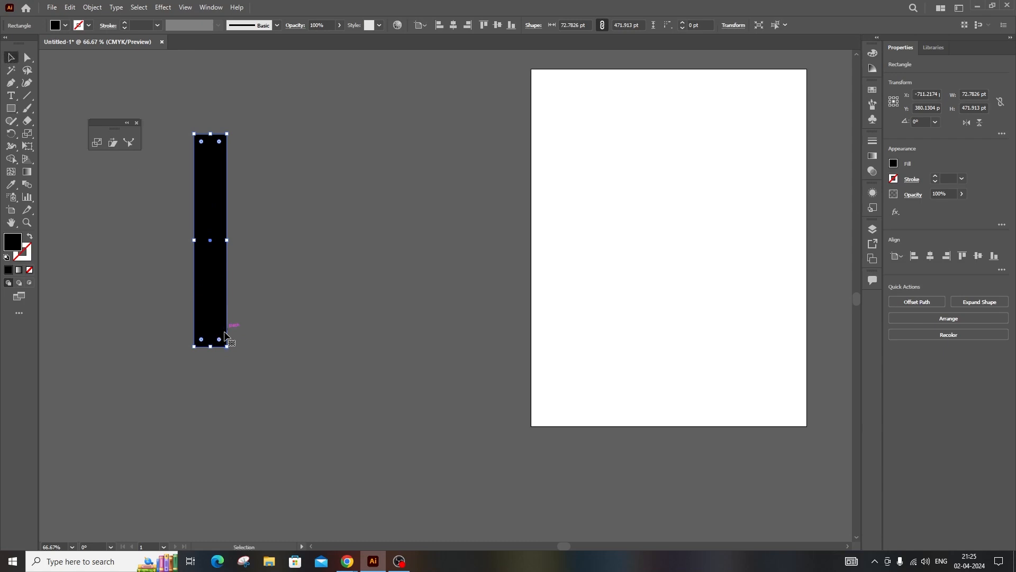
Copy the bar about 520 pt to its right and group the two bars
{"action": "left_click_drag", "start_coordinate": [211, 281], "coordinate": [447, 281], "text": "alt"}
{"action": "left_click_drag", "start_coordinate": [171, 112], "coordinate": [468, 265]}
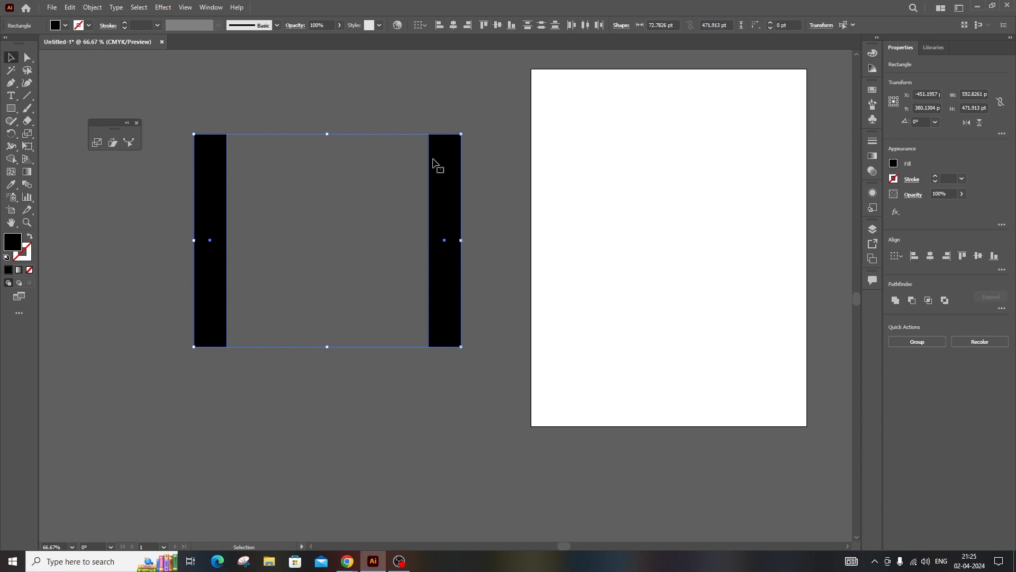
{"action": "key", "text": "ctrl+g"}
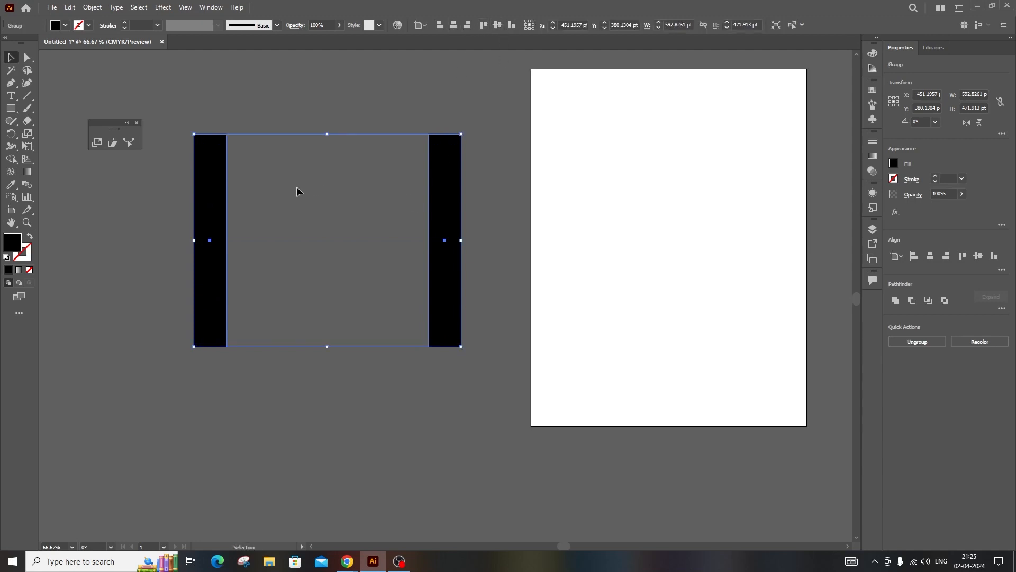
Scale a copy of the bar pair down to about 414 by 329 pt around a reference point slightly below the pair's centre
{"action": "left_click", "coordinate": [97, 143]}
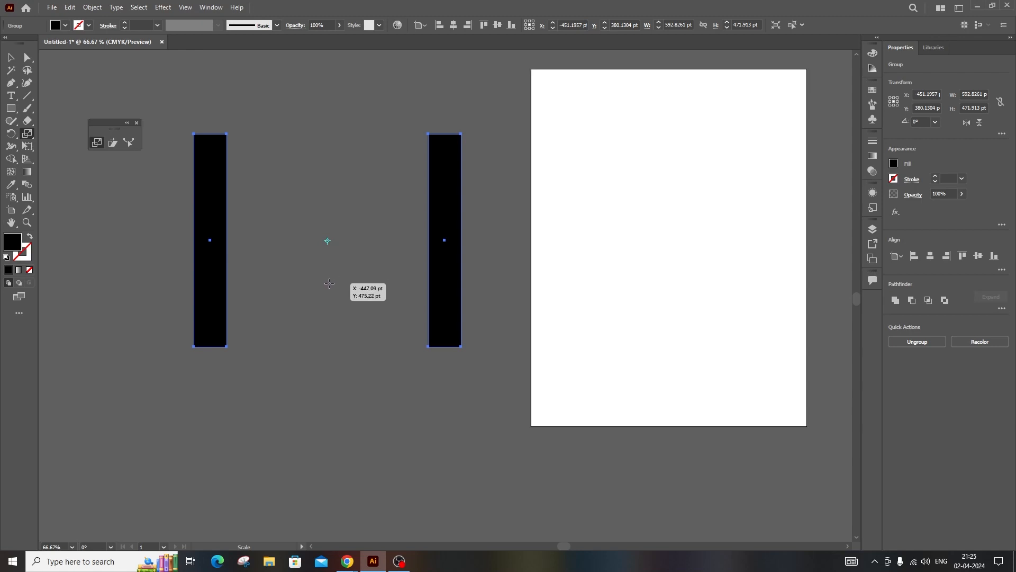
{"action": "scroll", "coordinate": [328, 282], "scroll_direction": "up", "scroll_amount": 2}
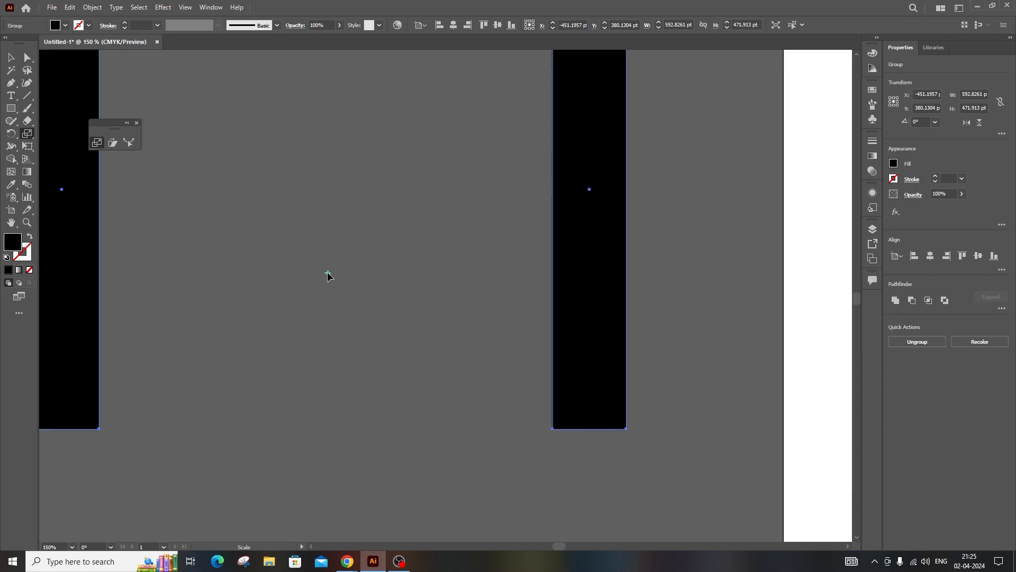
{"action": "scroll", "coordinate": [328, 275], "scroll_direction": "down", "scroll_amount": 2}
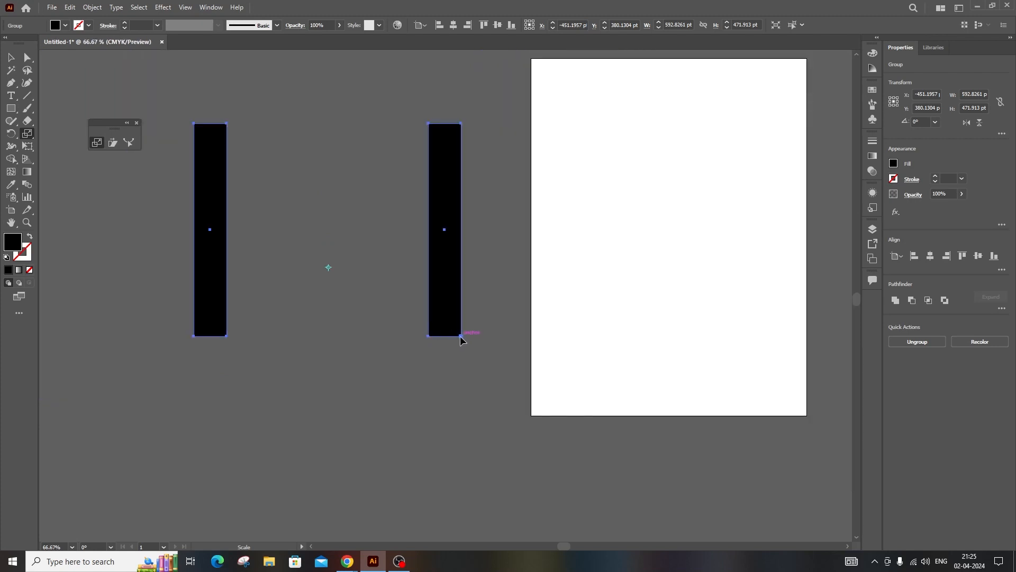
{"action": "left_click_drag", "start_coordinate": [461, 338], "coordinate": [423, 323]}
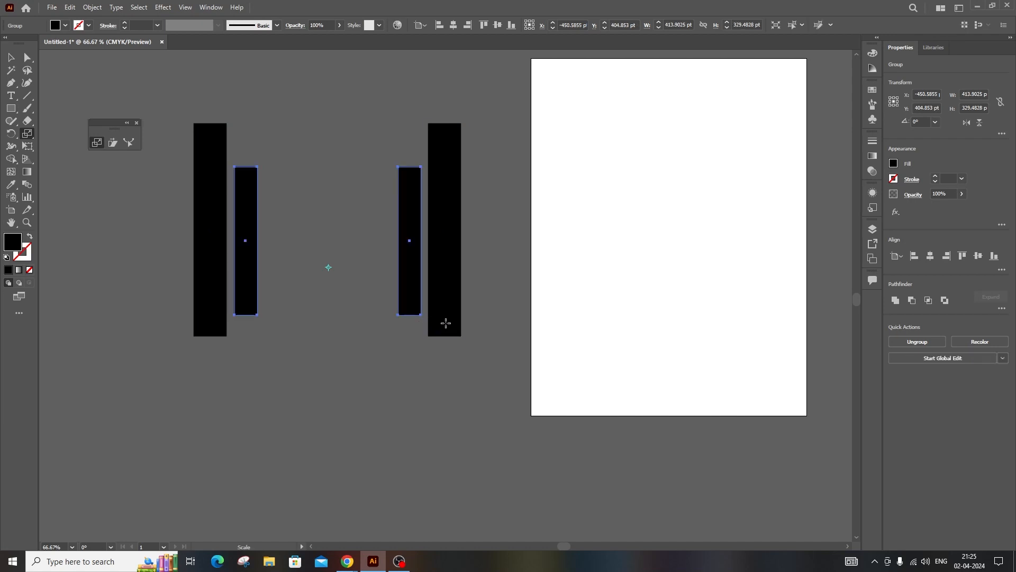
Repeat the scaled duplication toward the reference point until the innermost bar pair is about 23 by 19 pt
{"action": "key", "text": "v"}
{"action": "key", "text": "ctrl+d"}
{"action": "key", "text": "ctrl+d"}
{"action": "key", "text": "ctrl+d"}
{"action": "key", "text": "ctrl+d"}
{"action": "key", "text": "ctrl+d"}
{"action": "key", "text": "ctrl+d"}
{"action": "key", "text": "ctrl+d"}
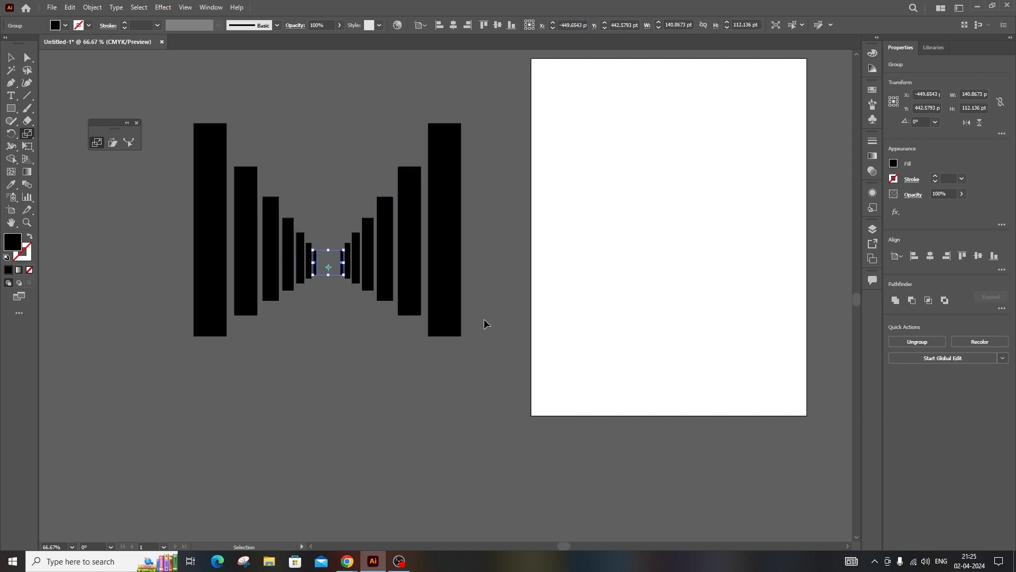
{"action": "key", "text": "s"}
{"action": "key", "text": "v"}
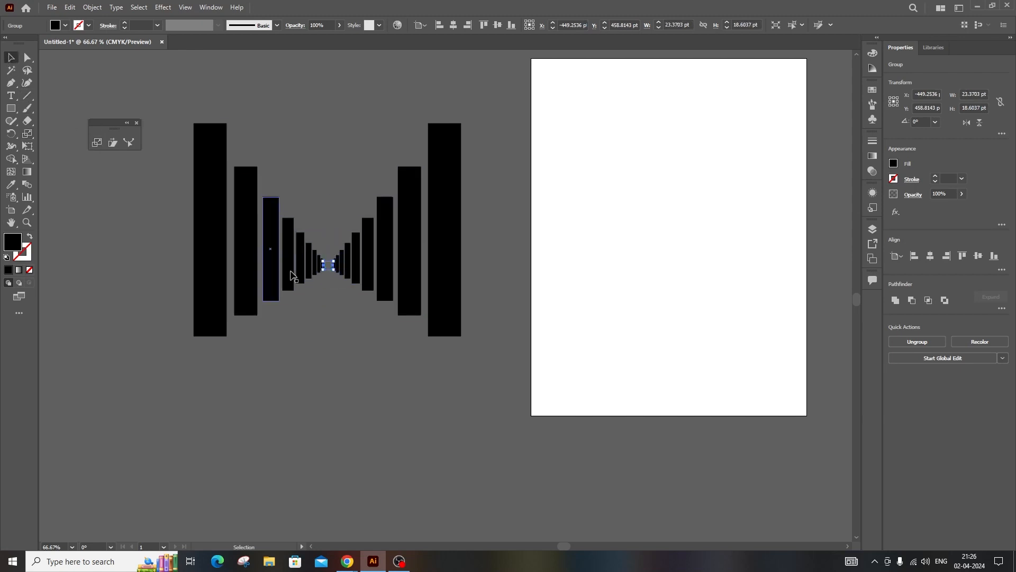
{"action": "left_click", "coordinate": [324, 304]}
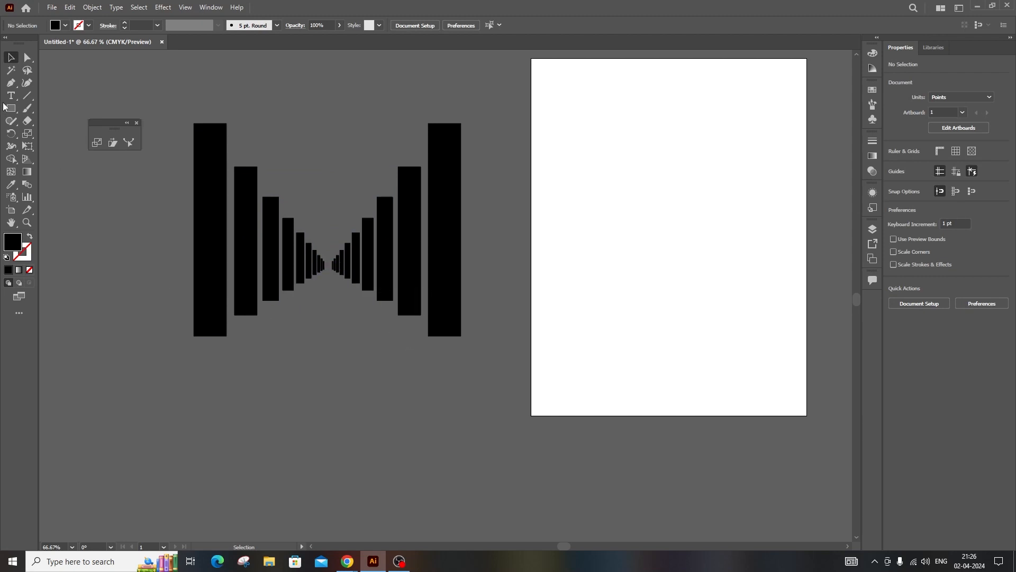
Draw a black triangle about 147 pt high between the bar rows with the Pen tool, its apex at the vanishing point
{"action": "left_click", "coordinate": [10, 82]}
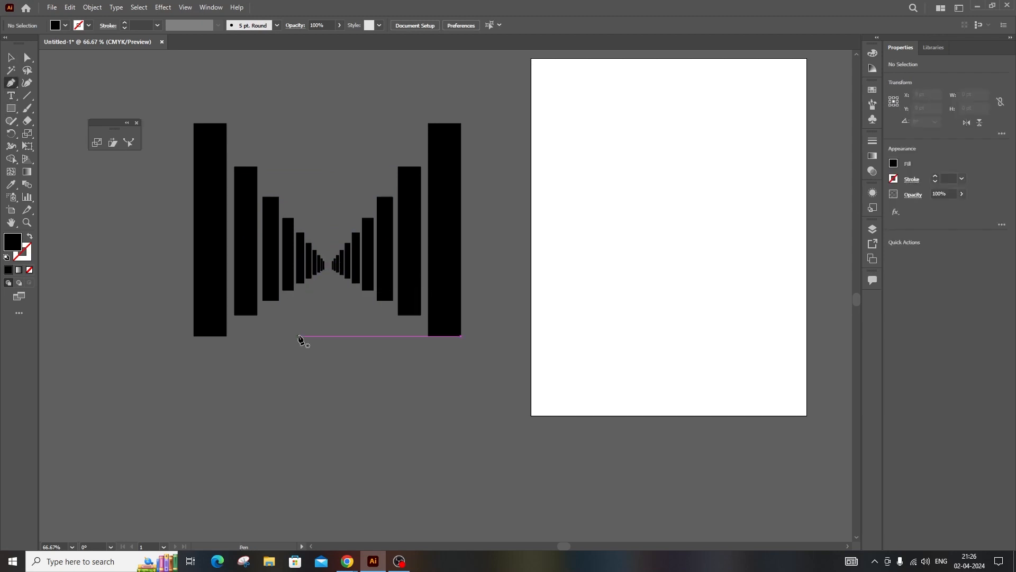
{"action": "left_click", "coordinate": [234, 337]}
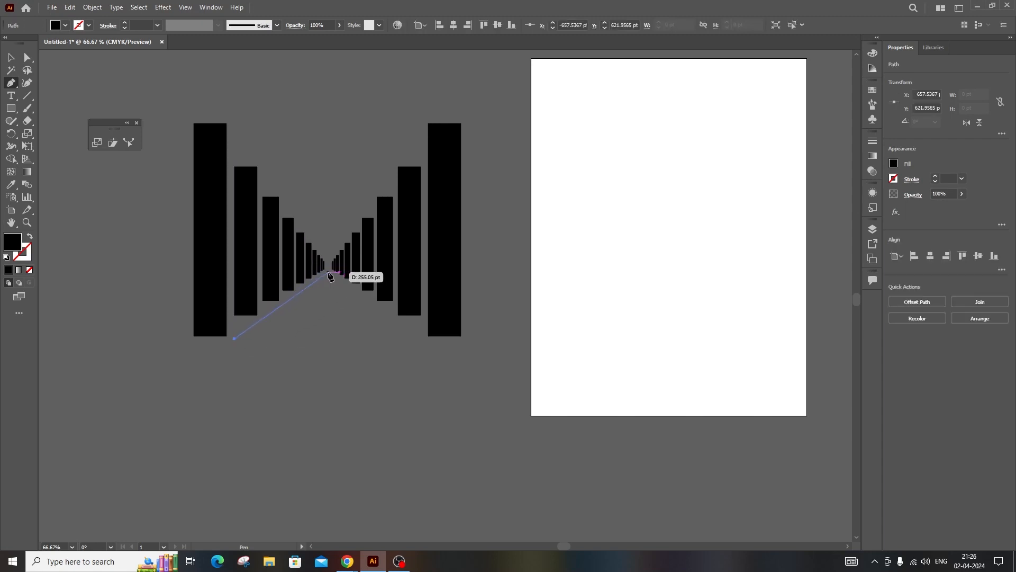
{"action": "left_click", "coordinate": [329, 273]}
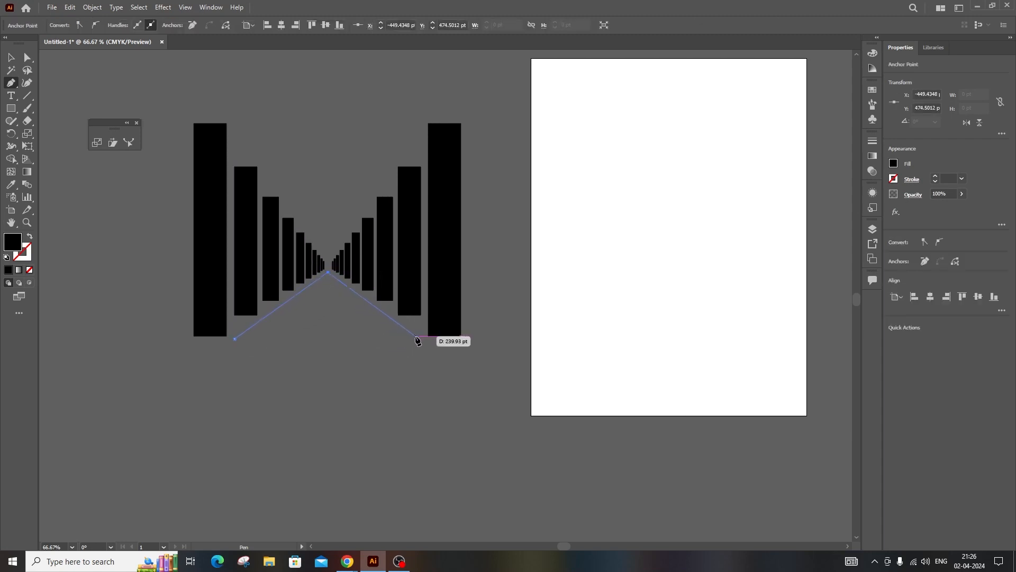
{"action": "left_click", "coordinate": [416, 335]}
{"action": "left_click", "coordinate": [235, 338]}
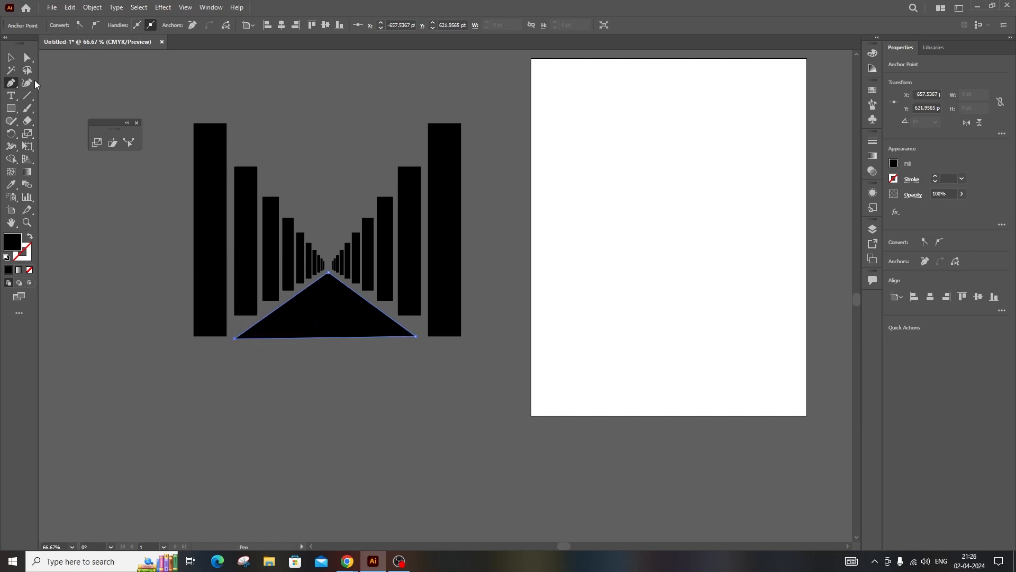
{"action": "left_click", "coordinate": [12, 61]}
{"action": "left_click", "coordinate": [322, 367]}
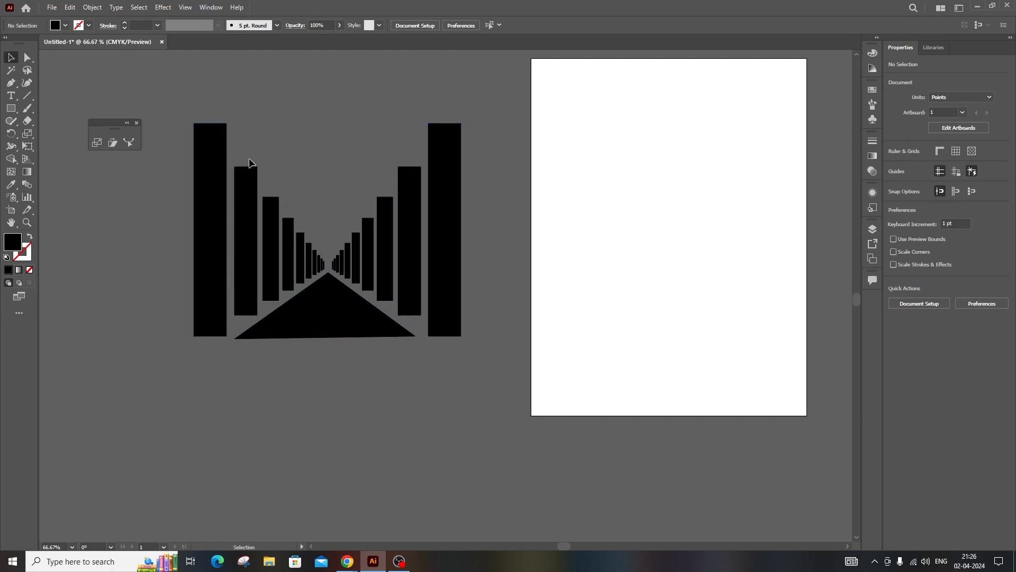
{"action": "left_click_drag", "start_coordinate": [273, 182], "coordinate": [500, 372]}
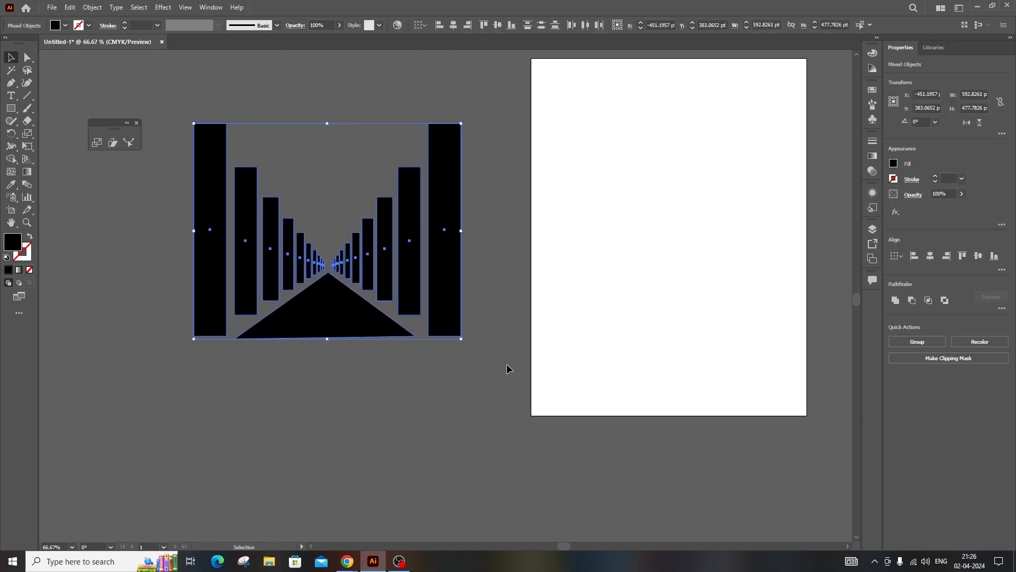
{"action": "left_click", "coordinate": [507, 365]}
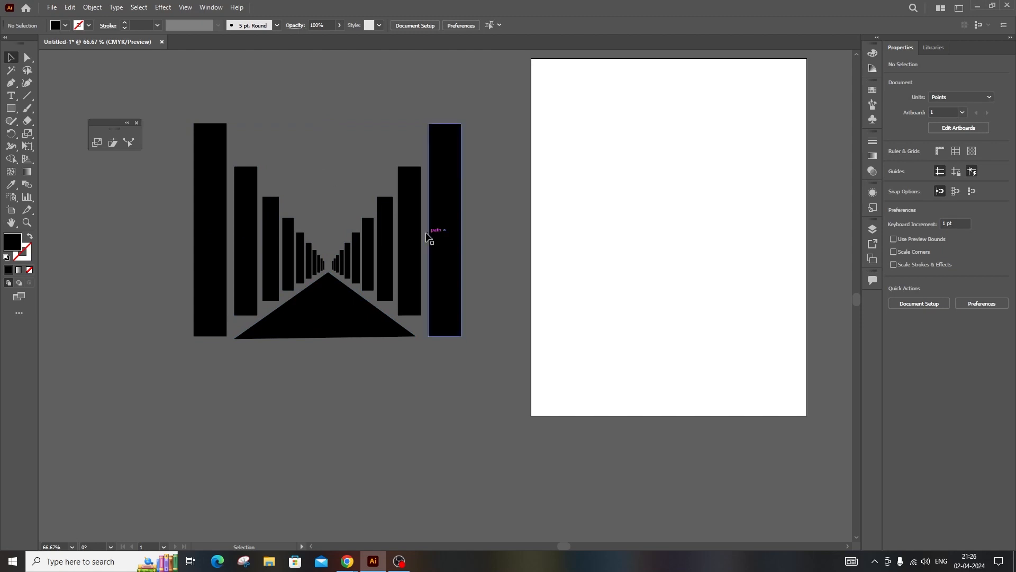